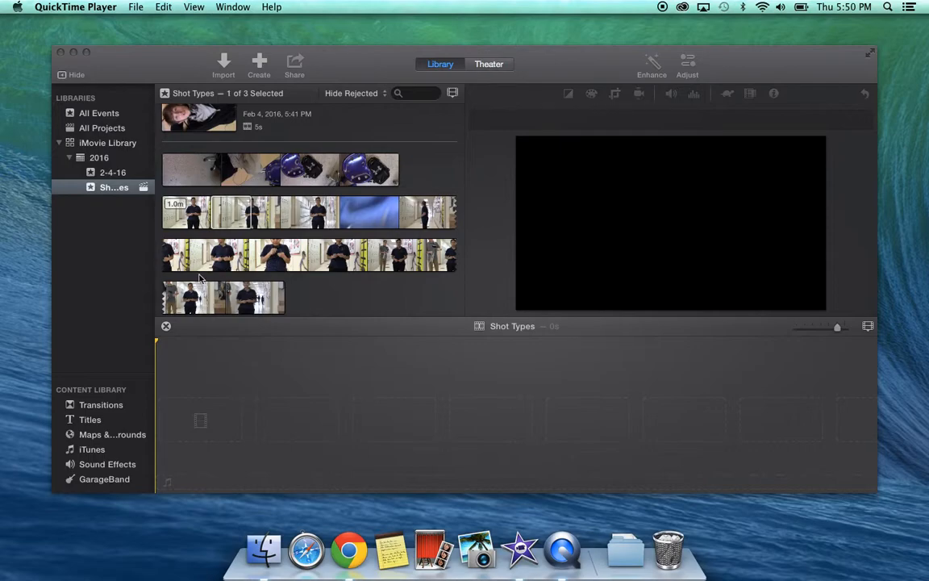
Compare the contents of the 2-4-16 event with the Shot Types event and look over the preview and empty timeline.
{"action": "left_click", "coordinate": [105, 179]}
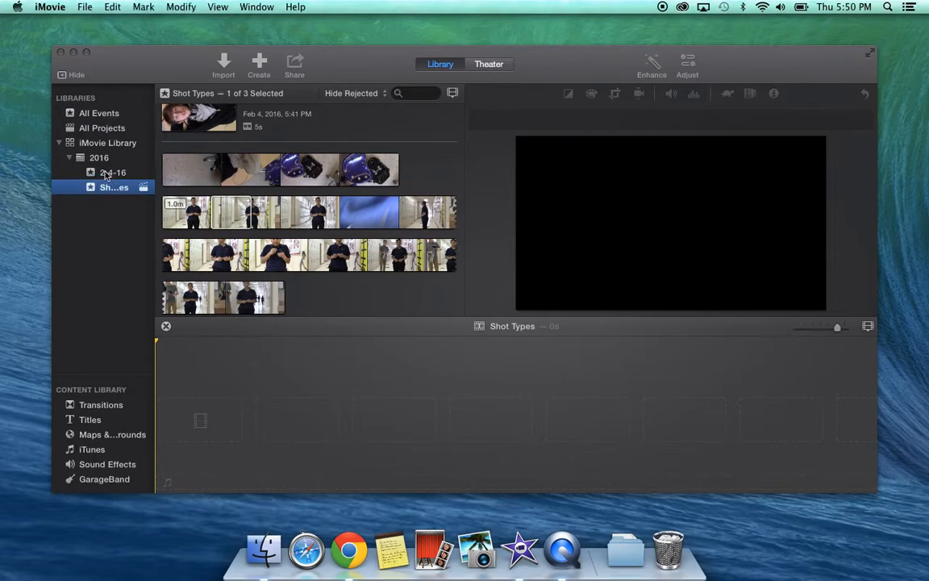
{"action": "left_click", "coordinate": [108, 174]}
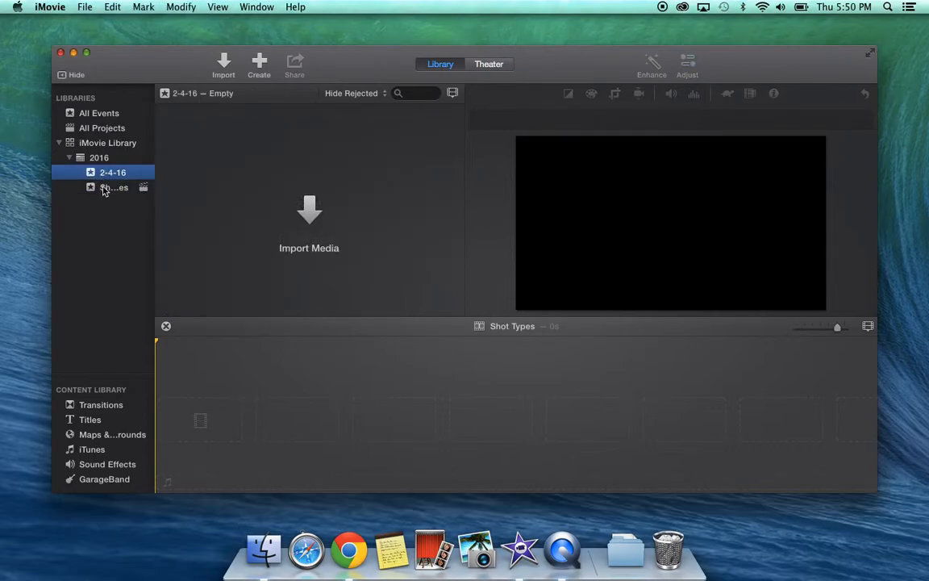
{"action": "left_click", "coordinate": [103, 189]}
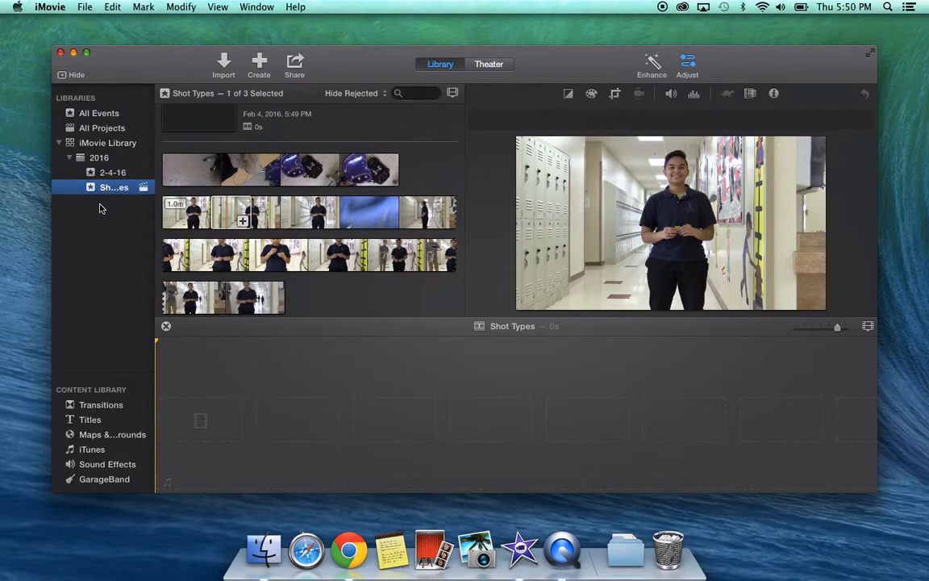
{"action": "left_click", "coordinate": [109, 173]}
{"action": "left_click", "coordinate": [109, 187]}
{"action": "left_click", "coordinate": [300, 247]}
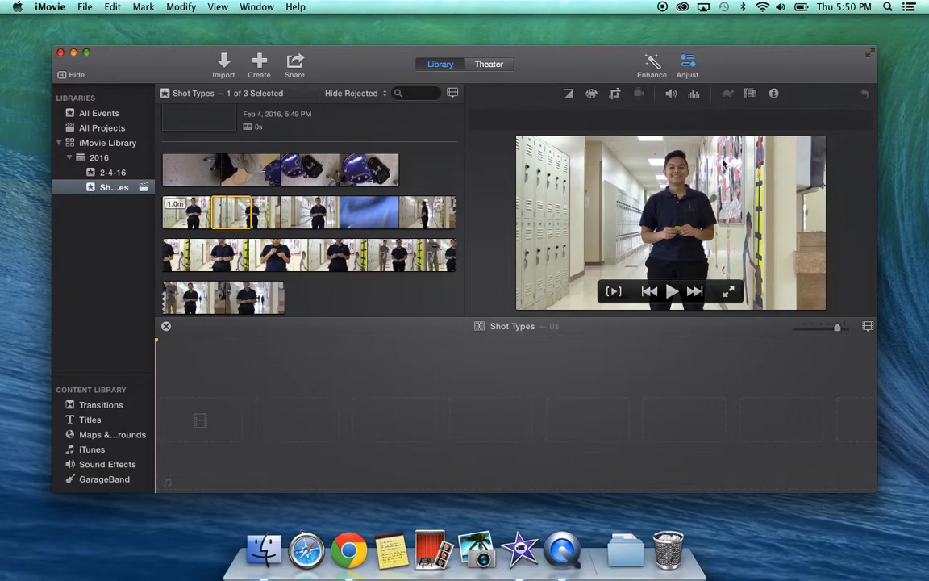
{"action": "left_click", "coordinate": [375, 372]}
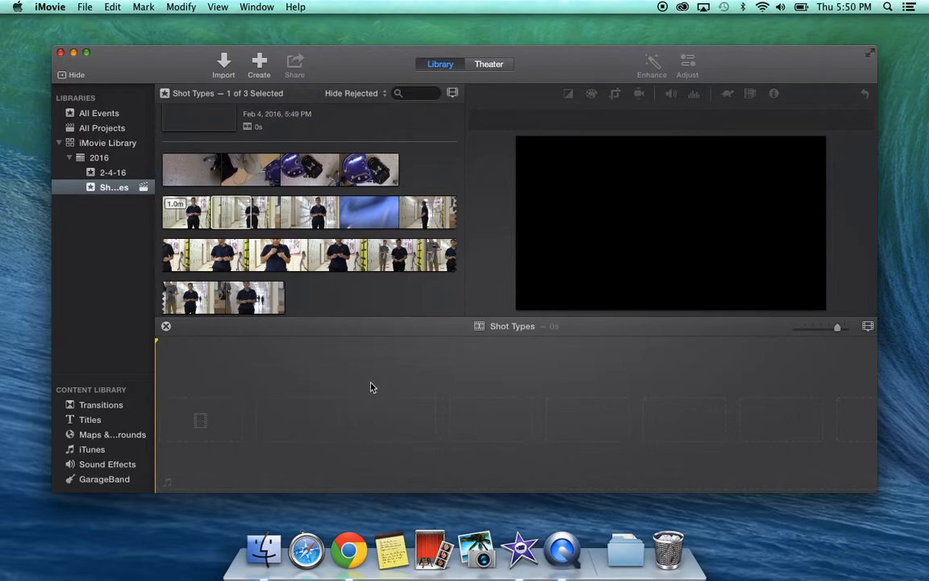
Examine the available transitions, titles and sound effects, and return to the Shot Types event footage.
{"action": "left_click", "coordinate": [91, 409]}
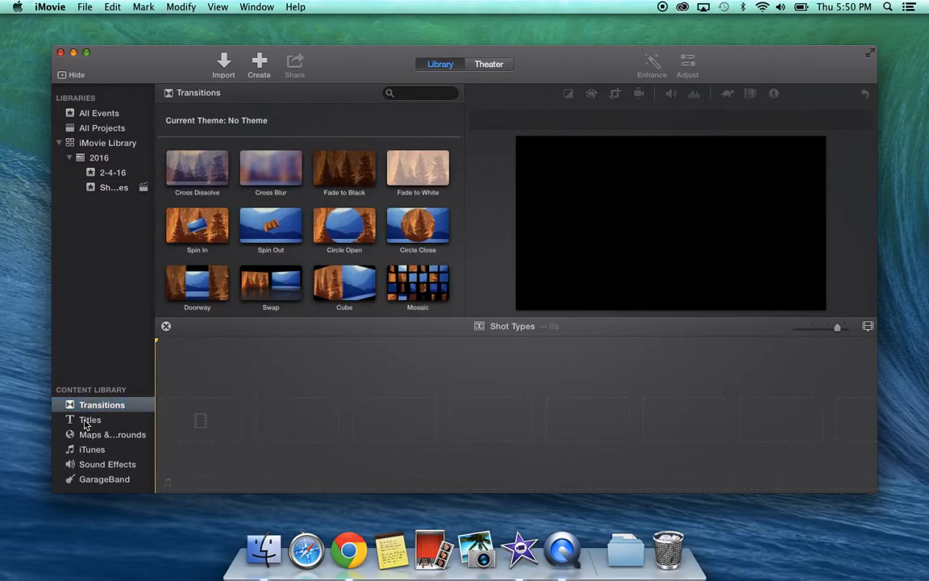
{"action": "left_click", "coordinate": [87, 423]}
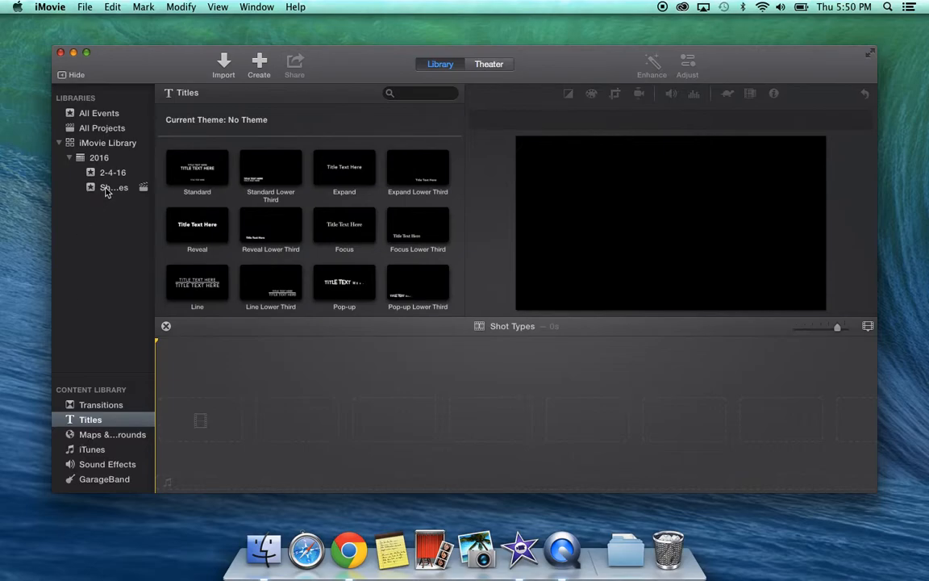
{"action": "left_click", "coordinate": [106, 190]}
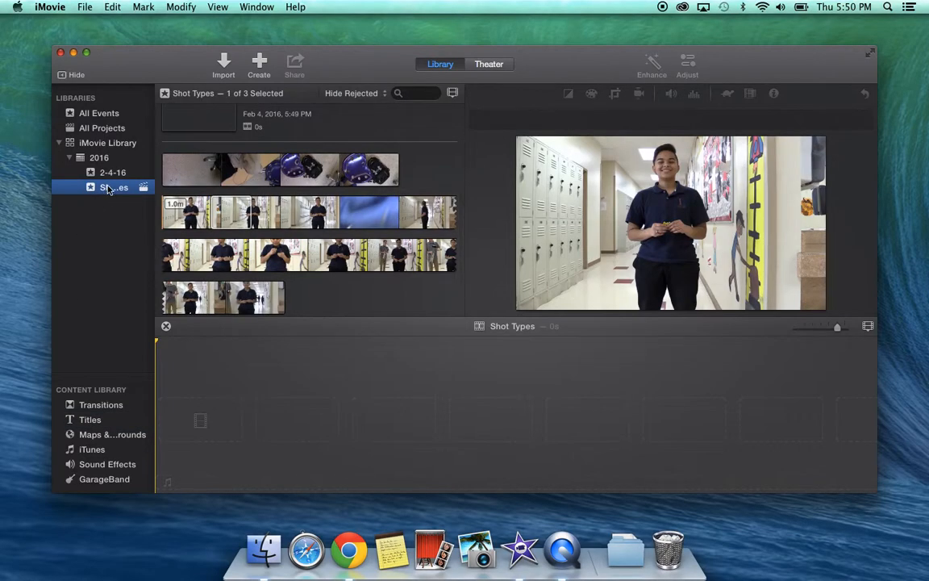
{"action": "left_click", "coordinate": [97, 406]}
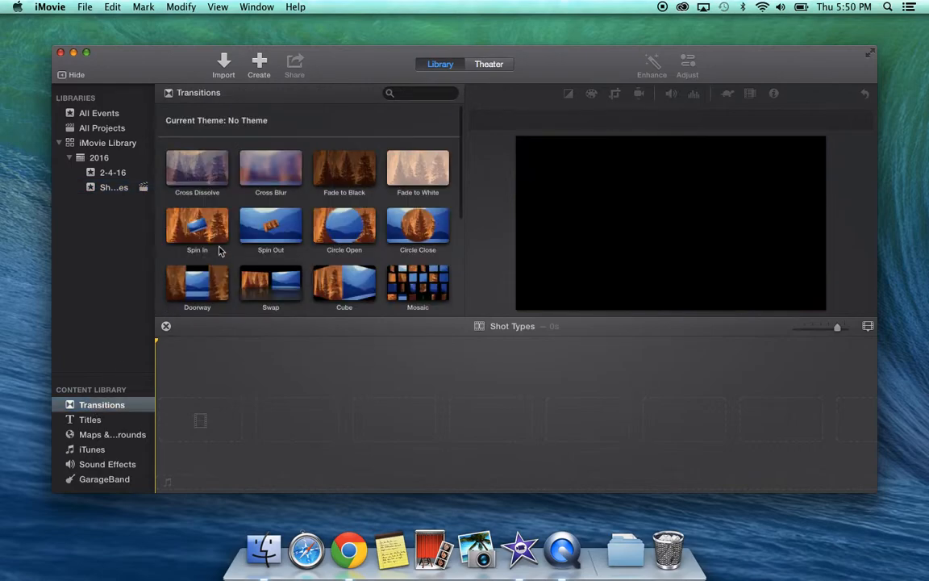
{"action": "left_click", "coordinate": [90, 420]}
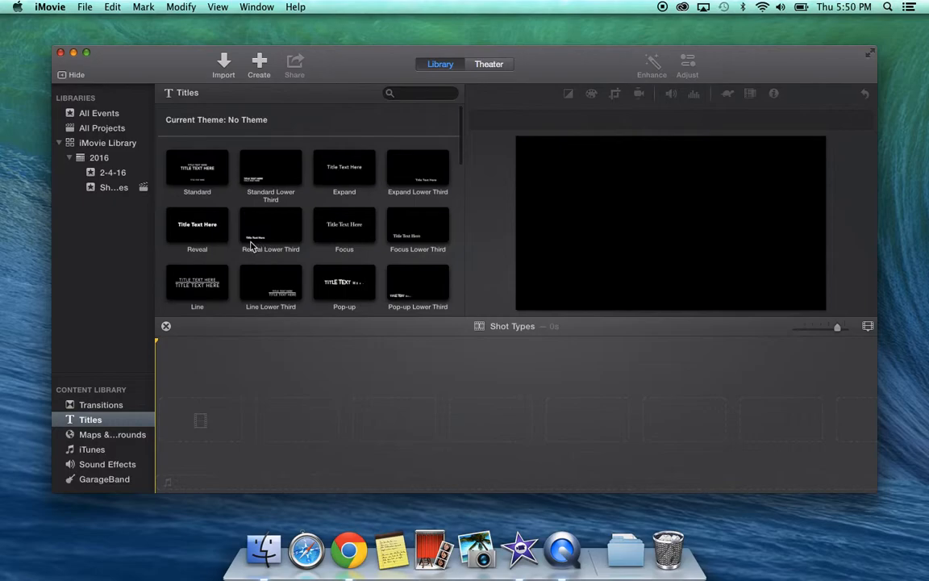
{"action": "left_click", "coordinate": [101, 464]}
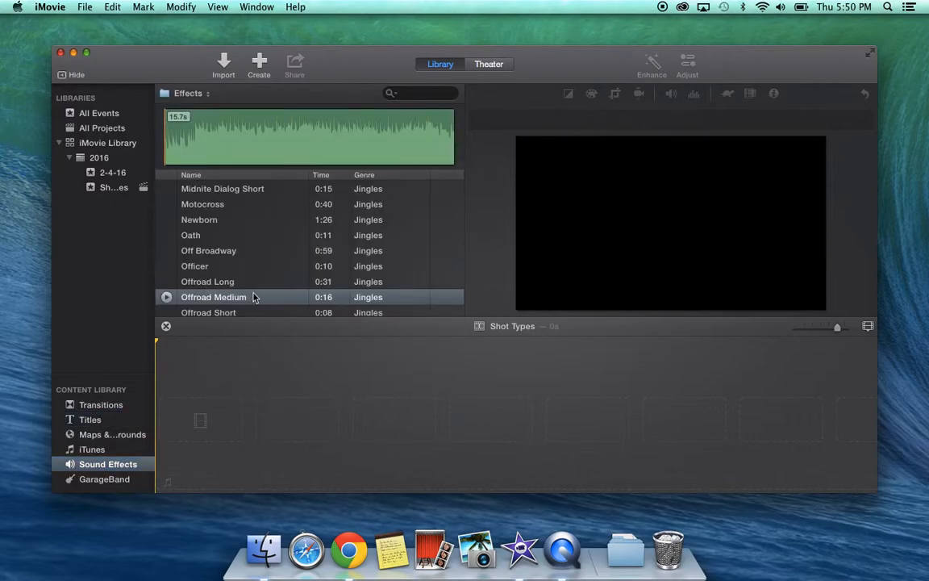
{"action": "left_click", "coordinate": [112, 187]}
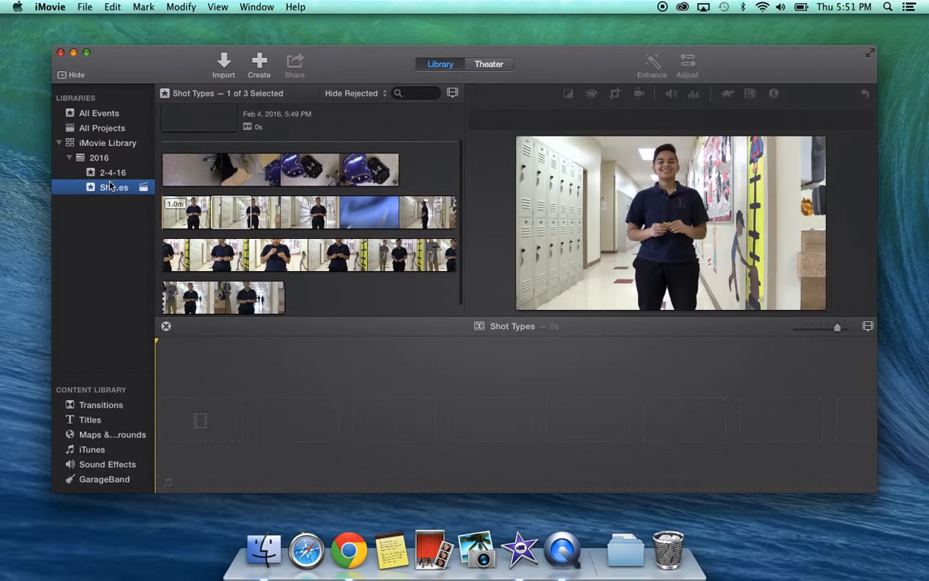
Select a section of about 5.8 s in the 23-second clip that starts on the floor and add it to the timeline.
{"action": "left_click", "coordinate": [212, 211]}
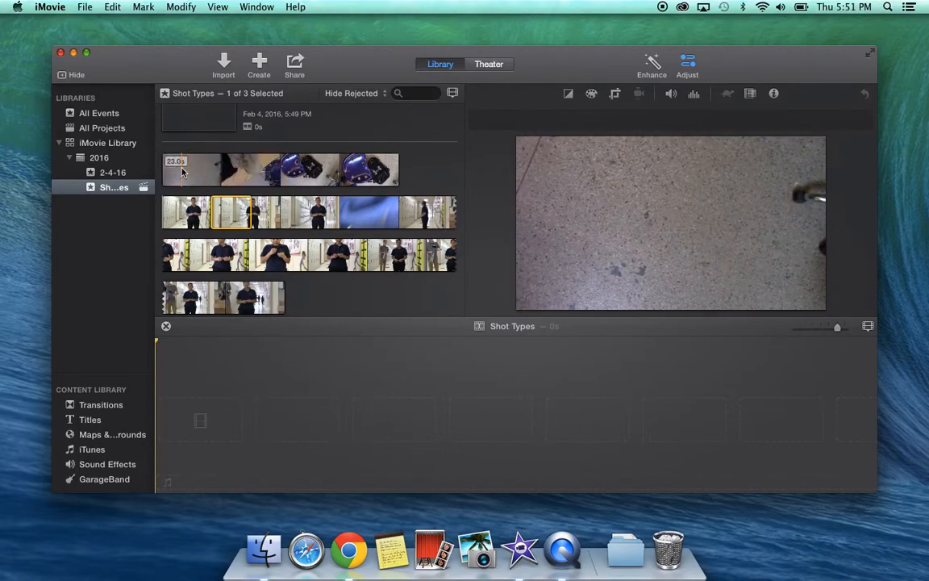
{"action": "key", "text": "space"}
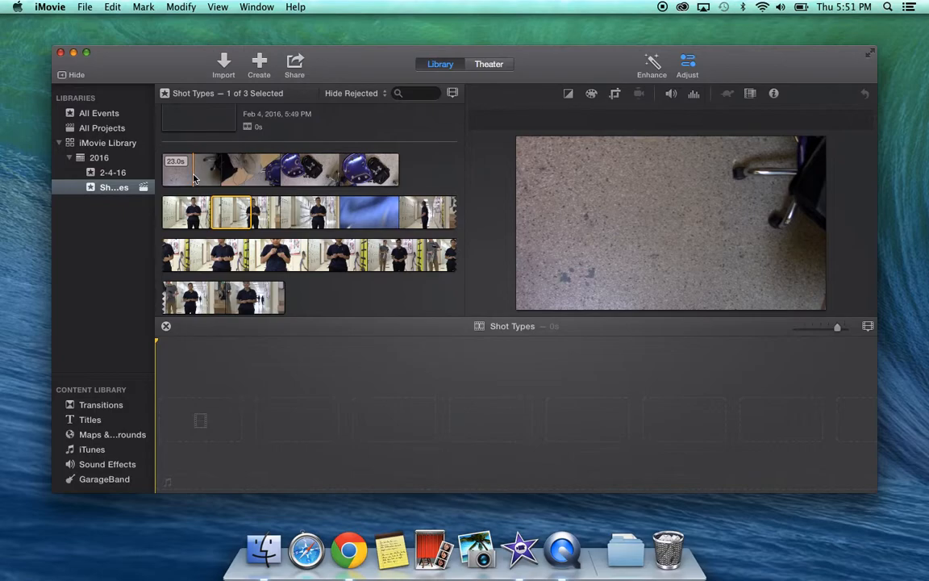
{"action": "left_click_drag", "start_coordinate": [194, 179], "coordinate": [255, 166]}
{"action": "left_click_drag", "start_coordinate": [194, 173], "coordinate": [207, 423]}
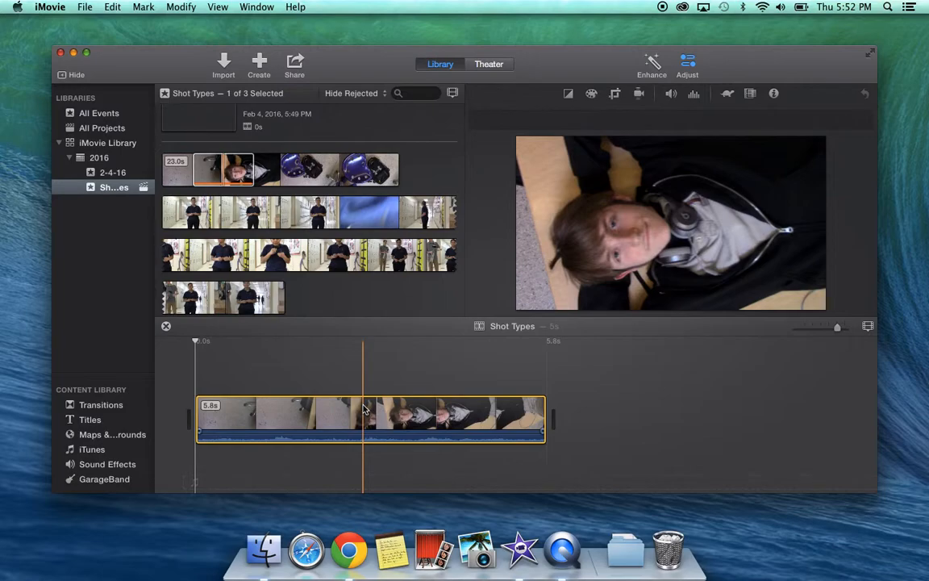
Play back the timeline clip from partway through and again from its beginning.
{"action": "left_click_drag", "start_coordinate": [196, 341], "coordinate": [328, 343]}
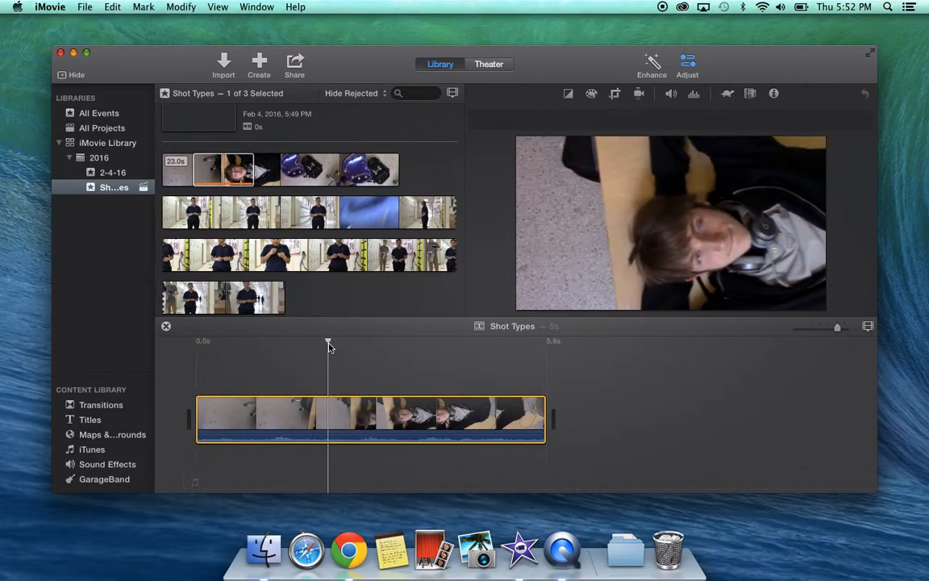
{"action": "key", "text": "space"}
{"action": "key", "text": "space"}
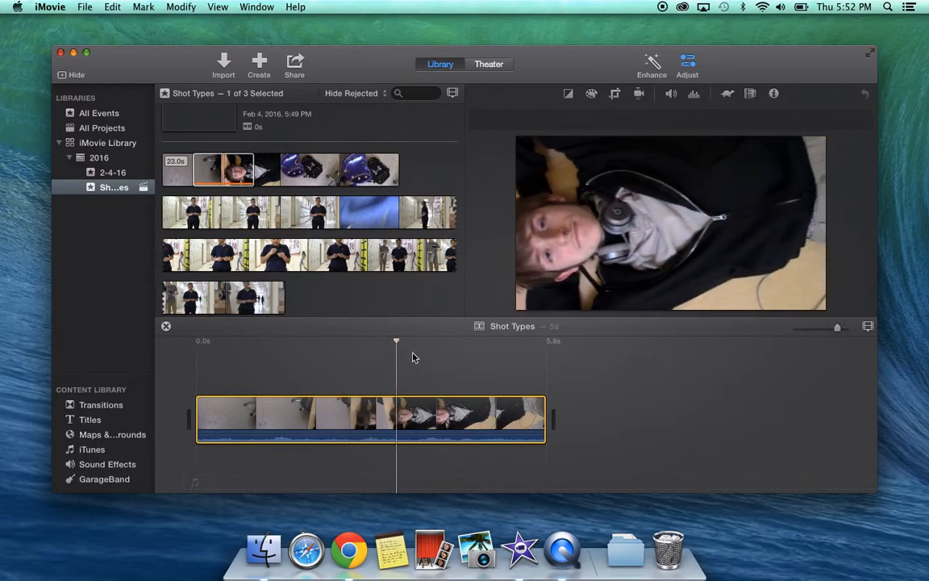
{"action": "left_click_drag", "start_coordinate": [394, 341], "coordinate": [196, 342]}
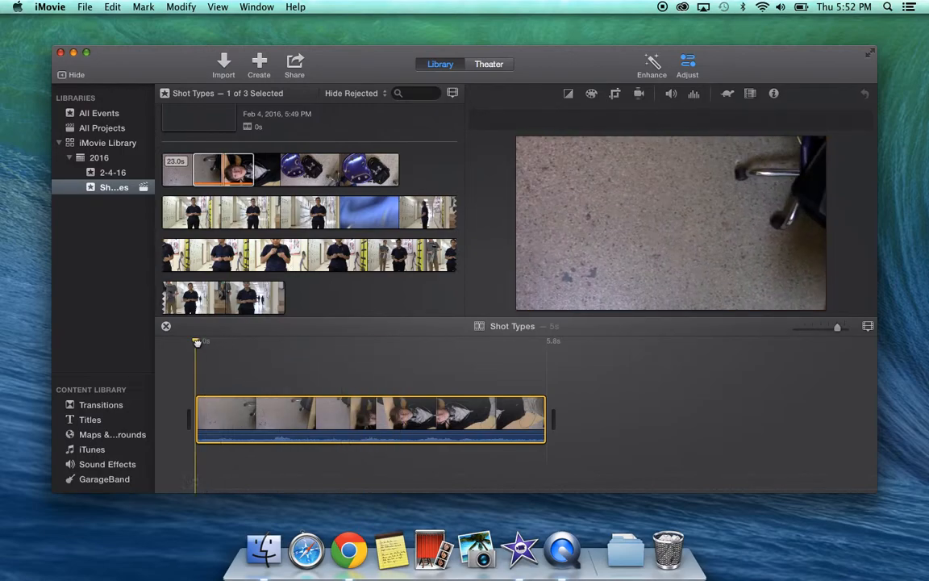
{"action": "key", "text": "space"}
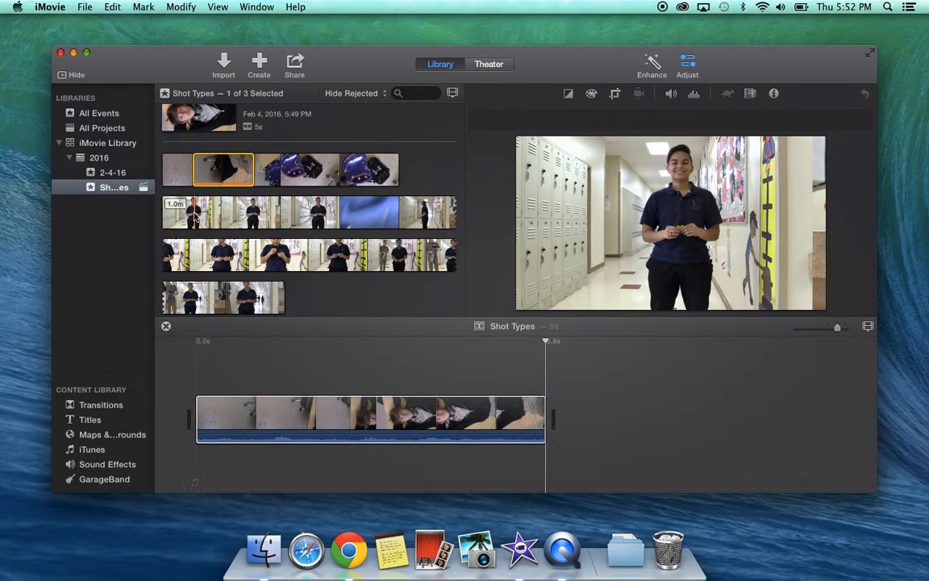
Add a section of about 4.7 s from the start of the hallway clip after the first timeline clip and play the sequence.
{"action": "left_click_drag", "start_coordinate": [197, 216], "coordinate": [251, 220]}
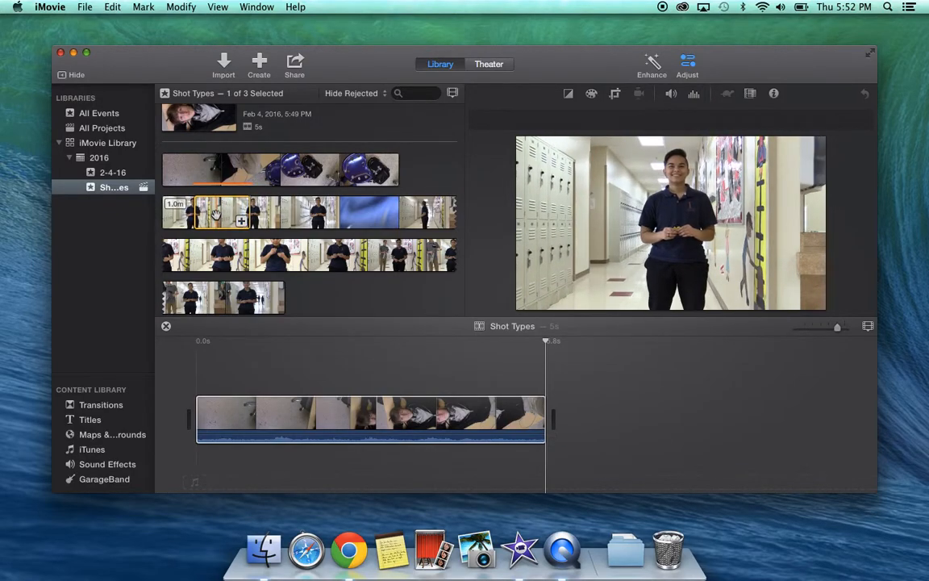
{"action": "left_click_drag", "start_coordinate": [234, 213], "coordinate": [586, 416]}
{"action": "left_click_drag", "start_coordinate": [572, 422], "coordinate": [572, 422]}
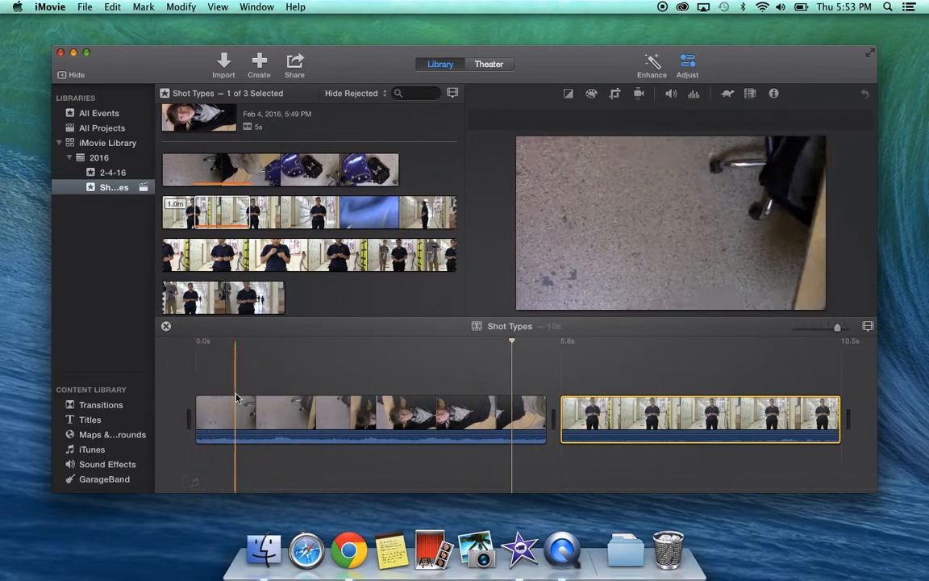
{"action": "key", "text": "space"}
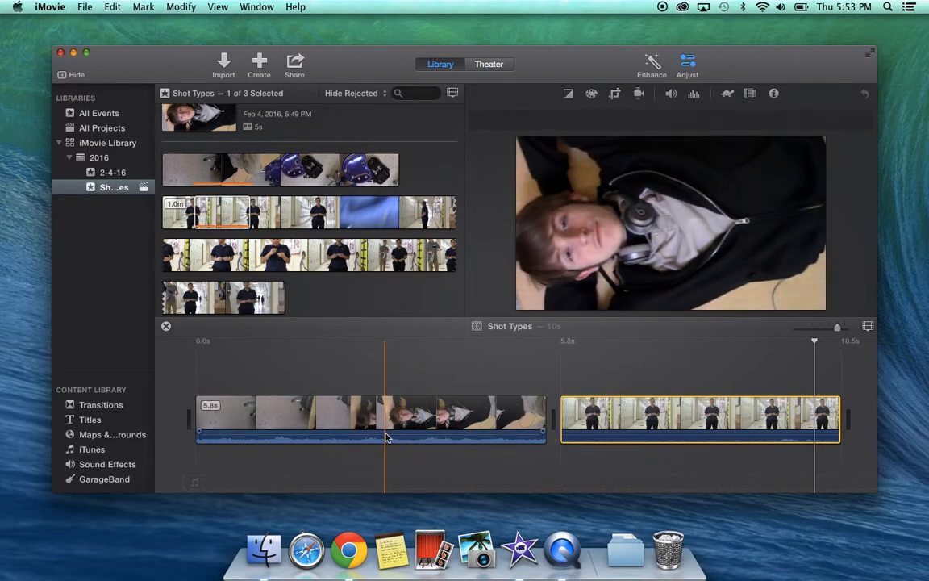
Lower the audio of both timeline clips all the way to silence.
{"action": "mouse_move", "coordinate": [386, 434]}
{"action": "left_click_drag", "start_coordinate": [385, 438], "coordinate": [385, 443]}
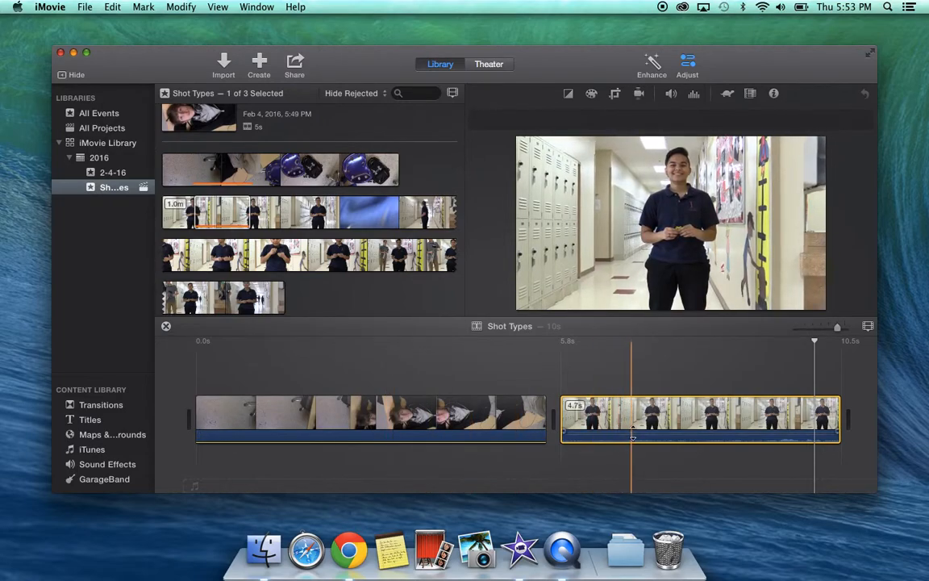
{"action": "mouse_move", "coordinate": [634, 435]}
{"action": "left_click_drag", "start_coordinate": [634, 436], "coordinate": [633, 449]}
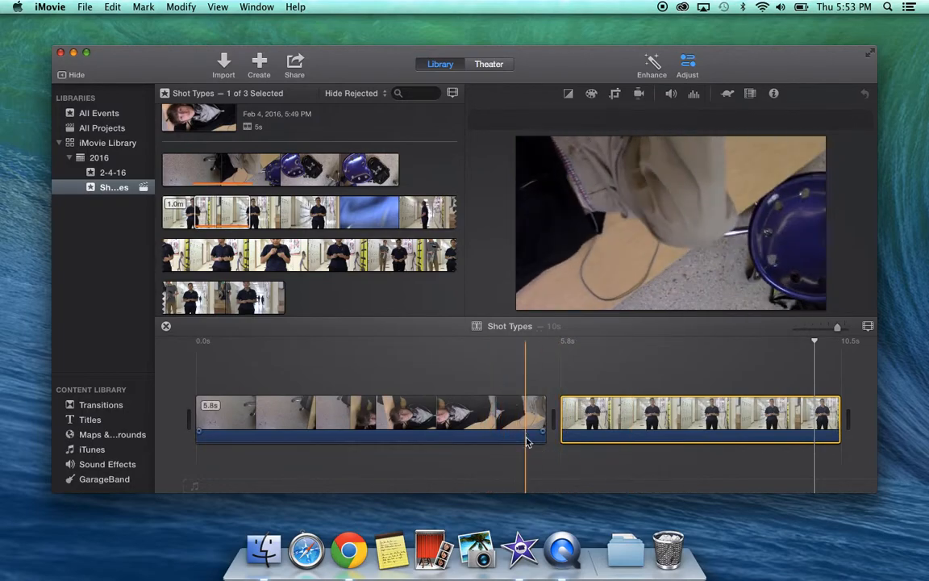
{"action": "mouse_move", "coordinate": [522, 440]}
{"action": "left_mouse_down"}
{"action": "mouse_move", "coordinate": [514, 443]}
{"action": "mouse_move", "coordinate": [514, 428]}
{"action": "mouse_move", "coordinate": [514, 454]}
{"action": "left_mouse_up"}
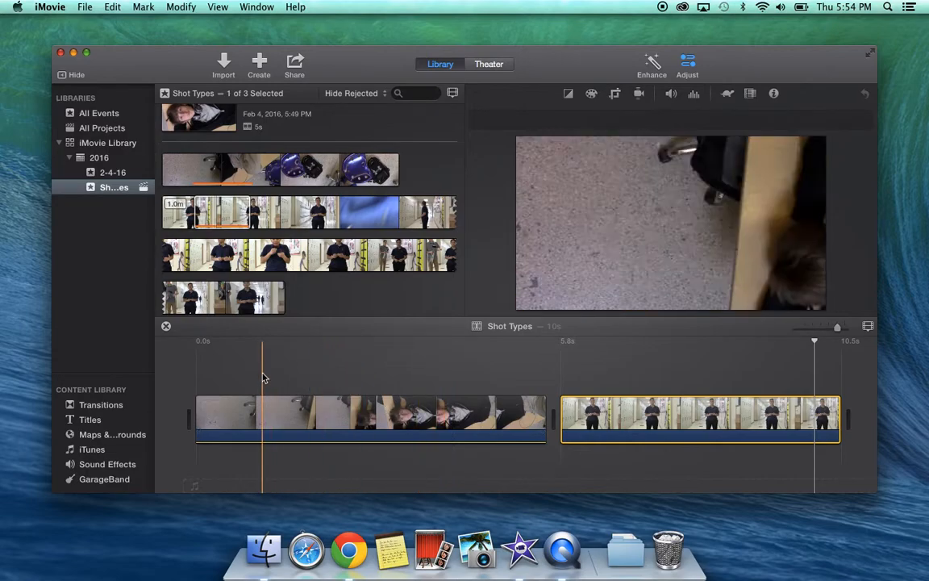
Place a Cross Dissolve transition between the two timeline clips and preview it.
{"action": "left_click", "coordinate": [106, 408]}
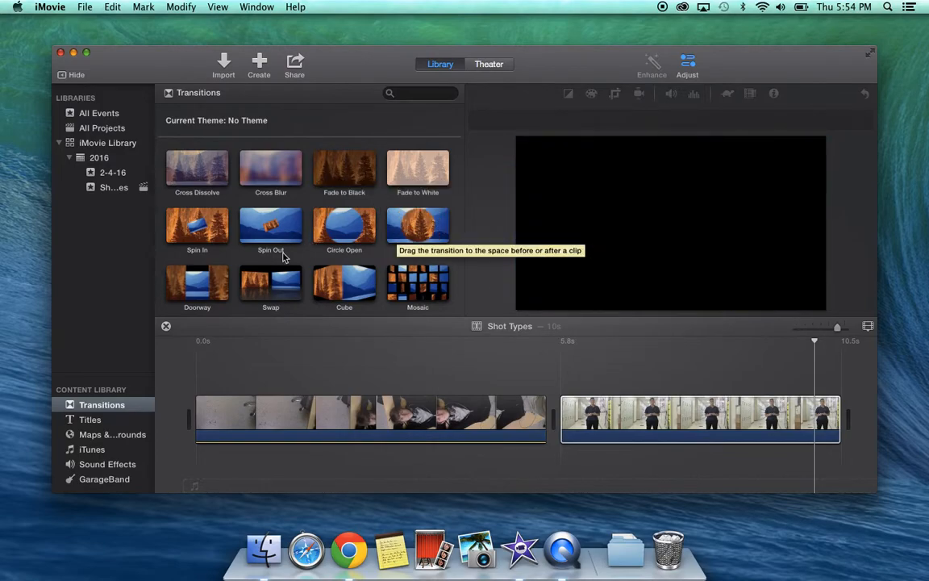
{"action": "scroll", "coordinate": [282, 257], "scroll_direction": "down", "scroll_amount": 5}
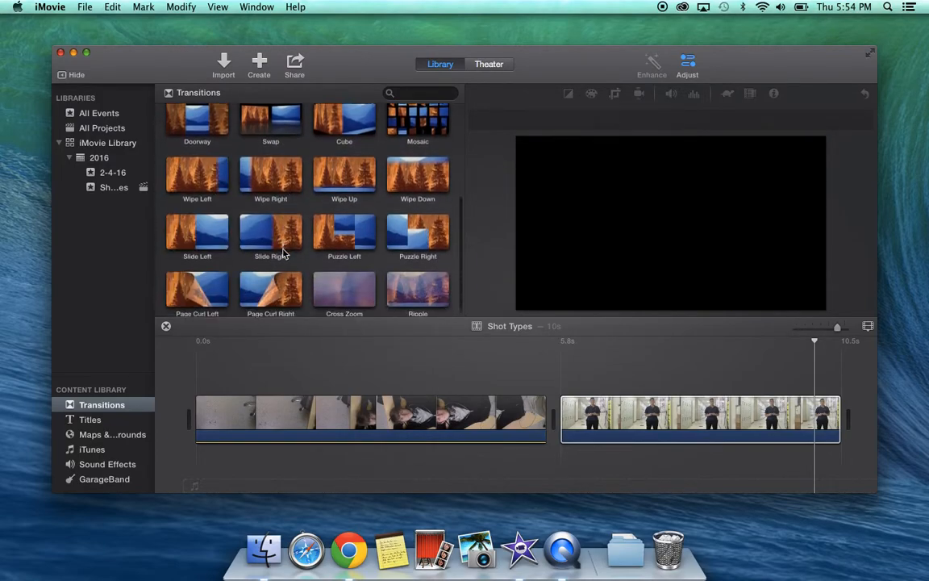
{"action": "scroll", "coordinate": [282, 253], "scroll_direction": "up", "scroll_amount": 5}
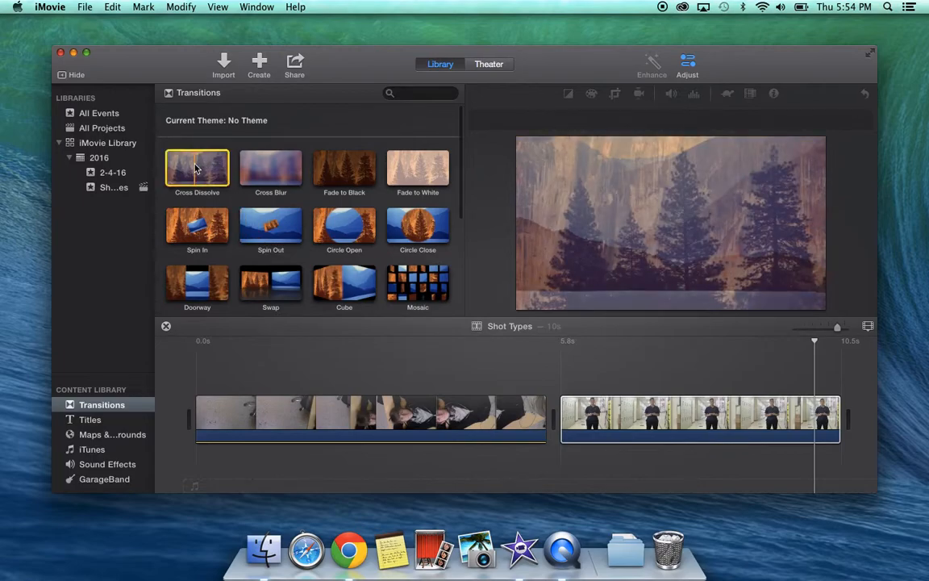
{"action": "left_click_drag", "start_coordinate": [196, 168], "coordinate": [520, 420]}
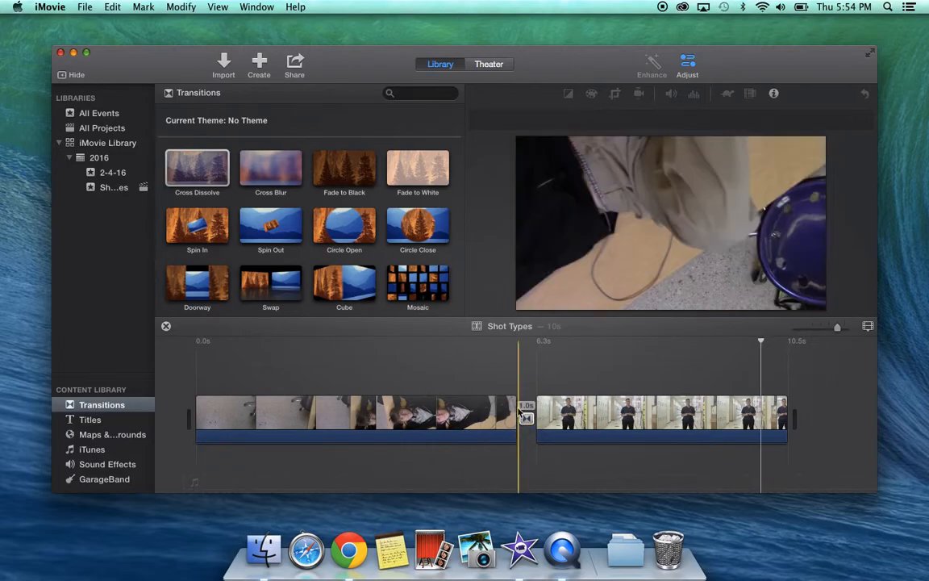
{"action": "key", "text": "space"}
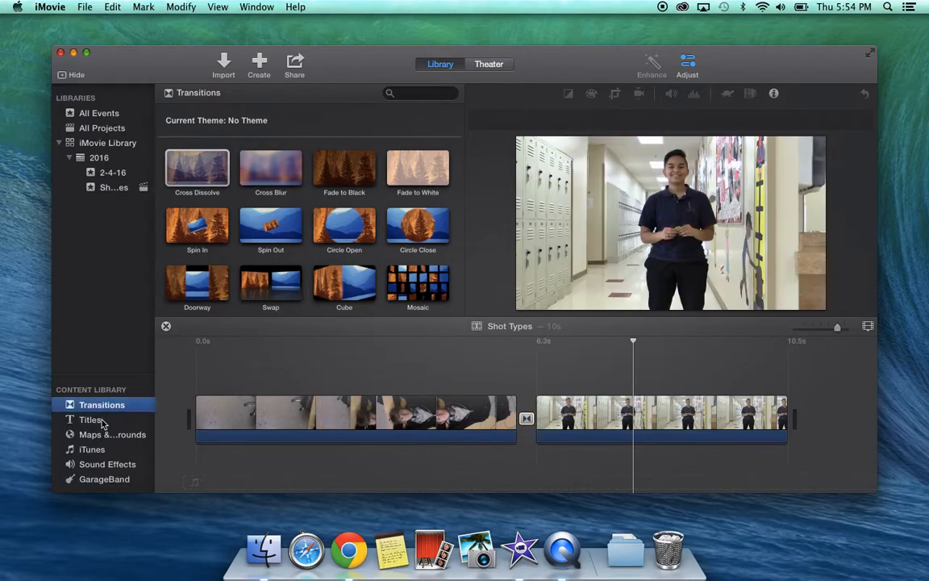
Add a Standard Lower Third title over the first clip and clear its upper text line.
{"action": "left_click", "coordinate": [58, 420]}
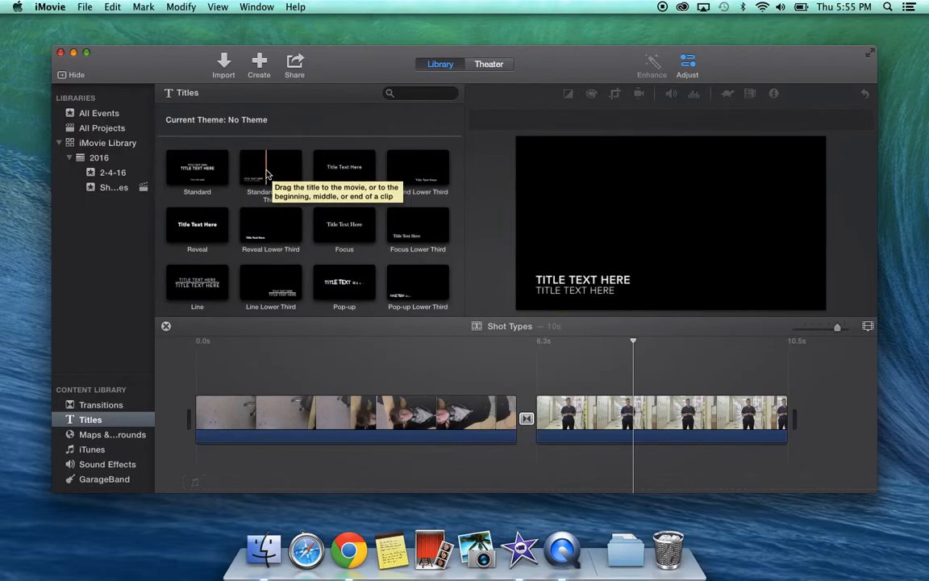
{"action": "mouse_move", "coordinate": [270, 174]}
{"action": "left_mouse_down"}
{"action": "mouse_move", "coordinate": [291, 257]}
{"action": "mouse_move", "coordinate": [387, 373]}
{"action": "mouse_move", "coordinate": [432, 383]}
{"action": "mouse_move", "coordinate": [327, 379]}
{"action": "mouse_move", "coordinate": [332, 369]}
{"action": "mouse_move", "coordinate": [335, 391]}
{"action": "mouse_move", "coordinate": [332, 374]}
{"action": "mouse_move", "coordinate": [338, 386]}
{"action": "mouse_move", "coordinate": [334, 378]}
{"action": "mouse_move", "coordinate": [311, 385]}
{"action": "left_mouse_up"}
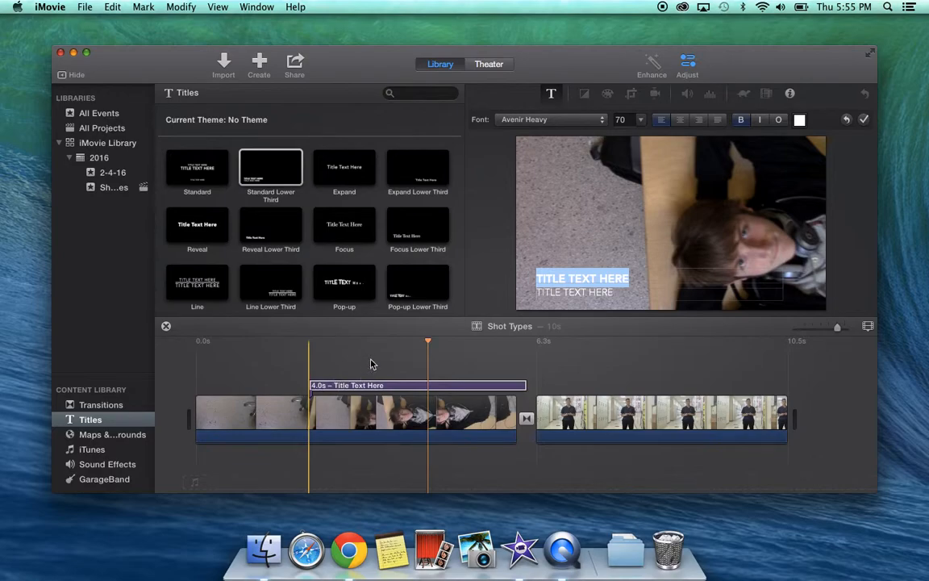
{"action": "key", "text": "BackSpace"}
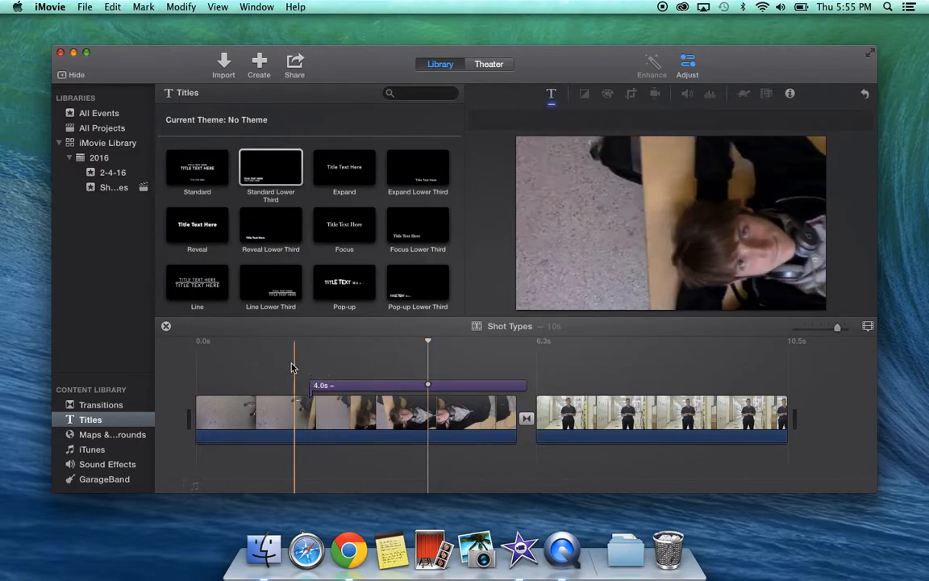
Play the titled section and move the title ahead of the first clip as a standalone title.
{"action": "key", "text": "space"}
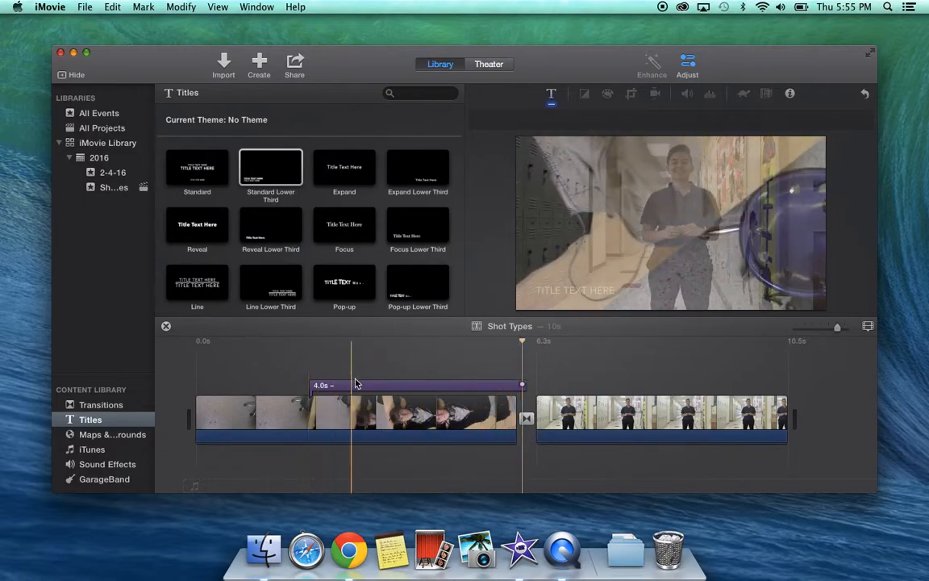
{"action": "left_click_drag", "start_coordinate": [379, 385], "coordinate": [178, 409]}
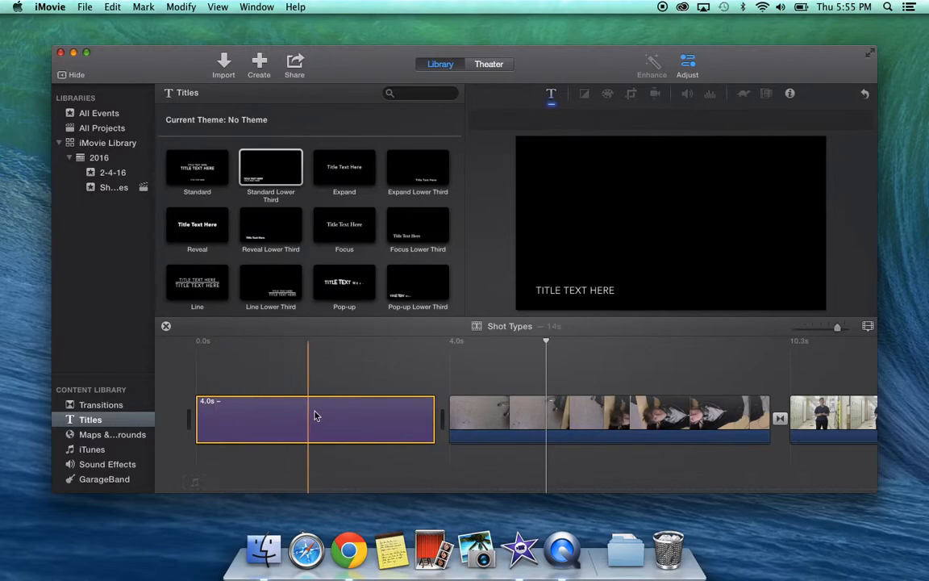
Move the standalone title back over the first clip and extend it to the clip's end, 5.3 s long.
{"action": "left_click_drag", "start_coordinate": [283, 421], "coordinate": [269, 379]}
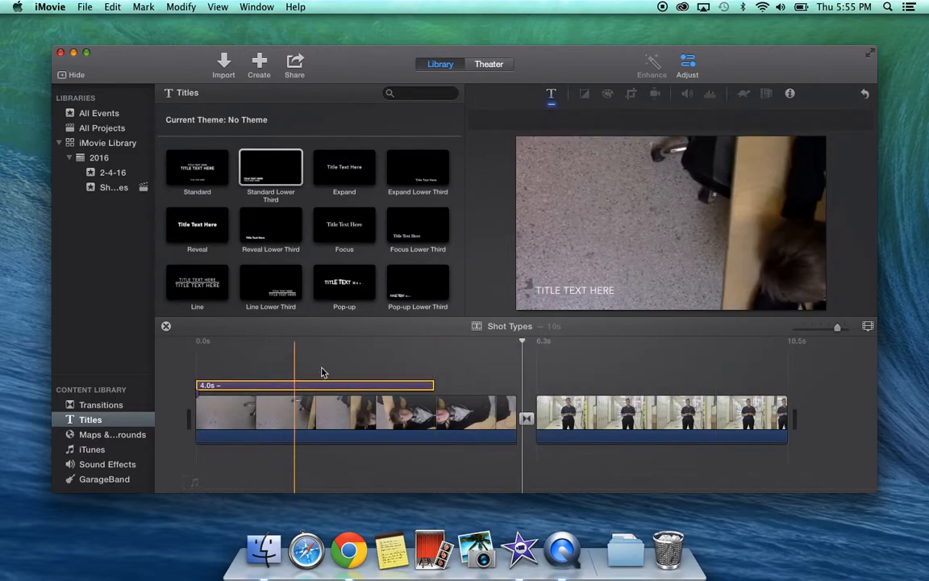
{"action": "left_click_drag", "start_coordinate": [434, 383], "coordinate": [518, 388]}
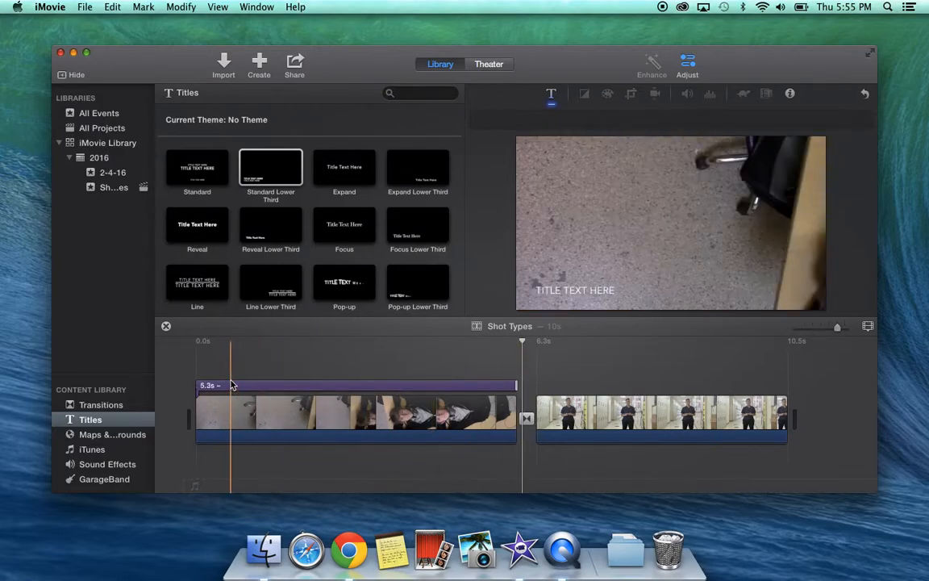
Clear the title's lower text line and enter CRANE SHOT on its upper line.
{"action": "left_click", "coordinate": [226, 386]}
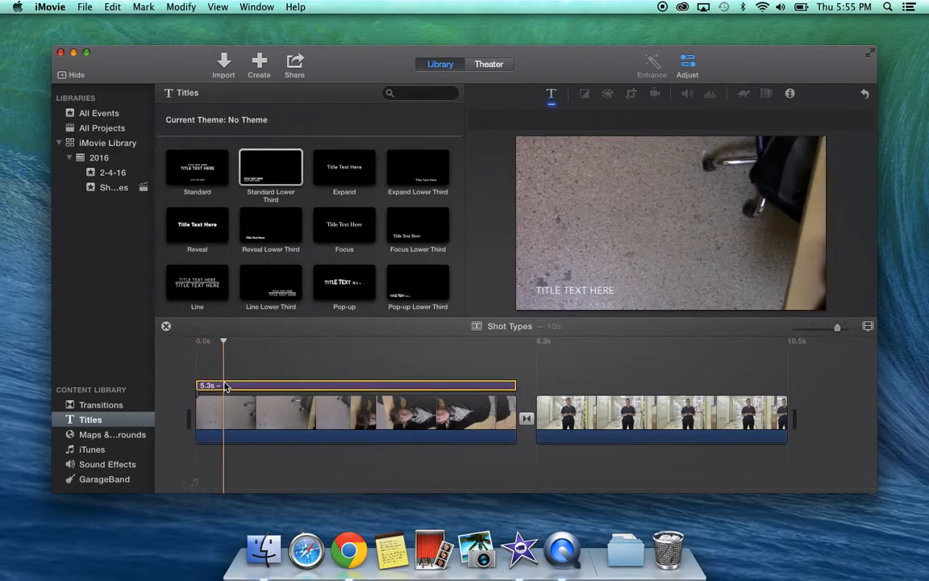
{"action": "left_click", "coordinate": [550, 99]}
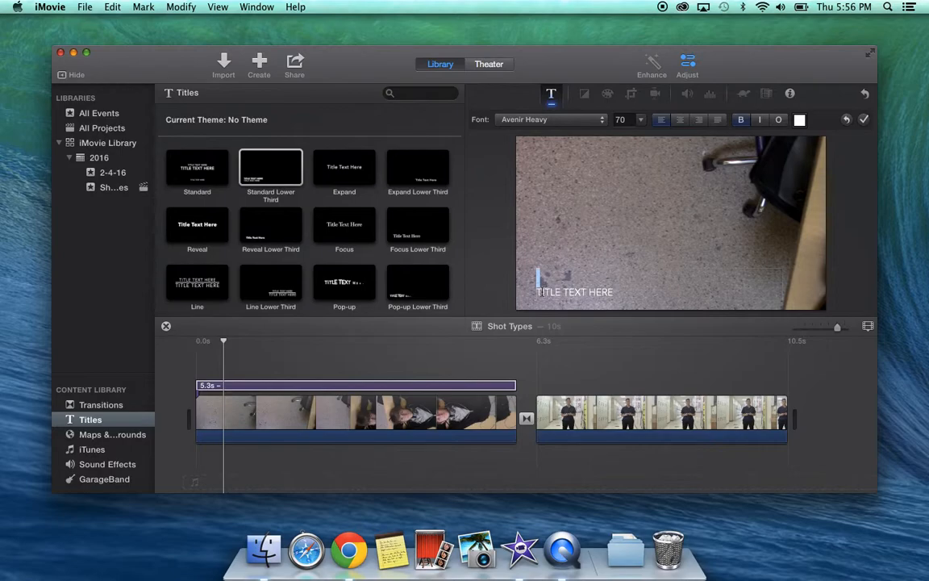
{"action": "left_click_drag", "start_coordinate": [539, 291], "coordinate": [619, 290]}
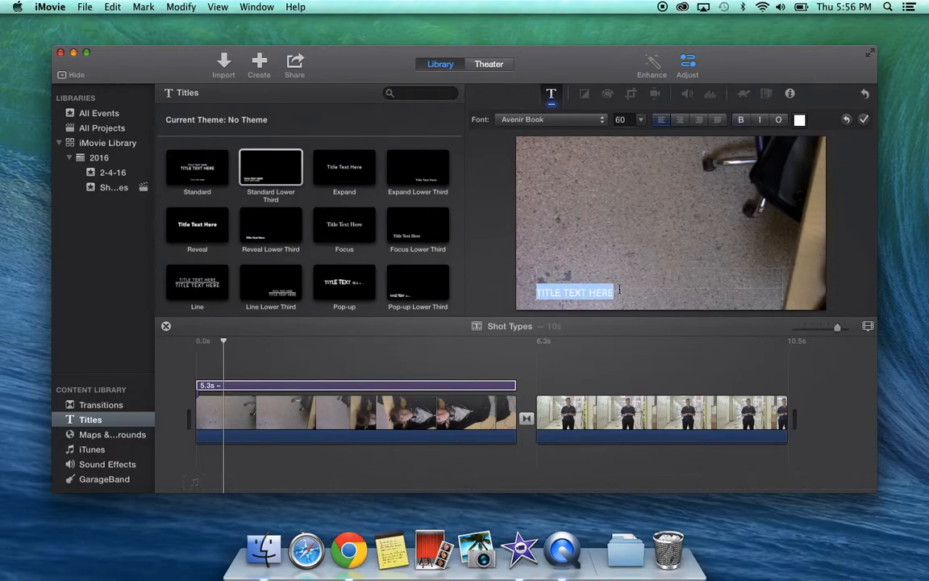
{"action": "key", "text": "BackSpace"}
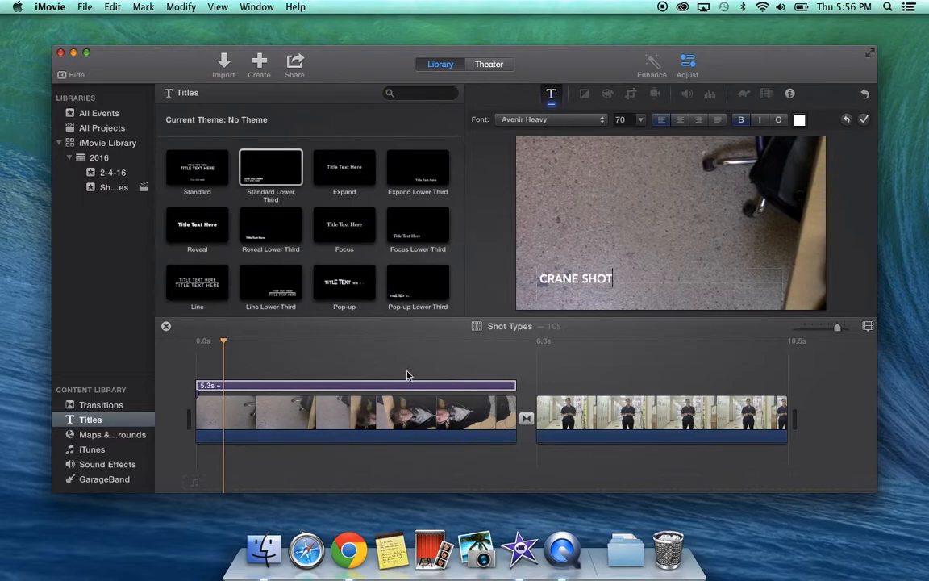
{"action": "left_click", "coordinate": [642, 120]}
{"action": "left_click", "coordinate": [642, 120]}
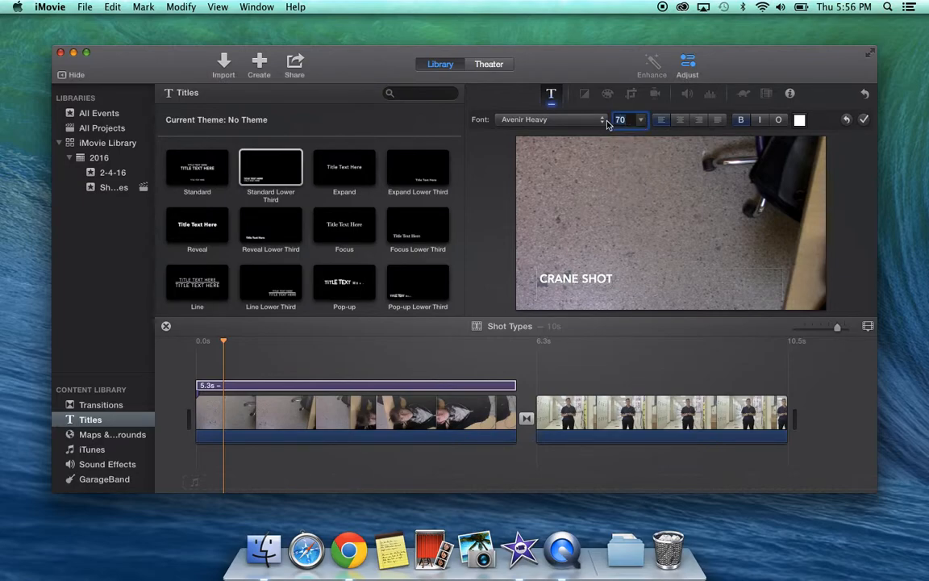
{"action": "left_click", "coordinate": [603, 120]}
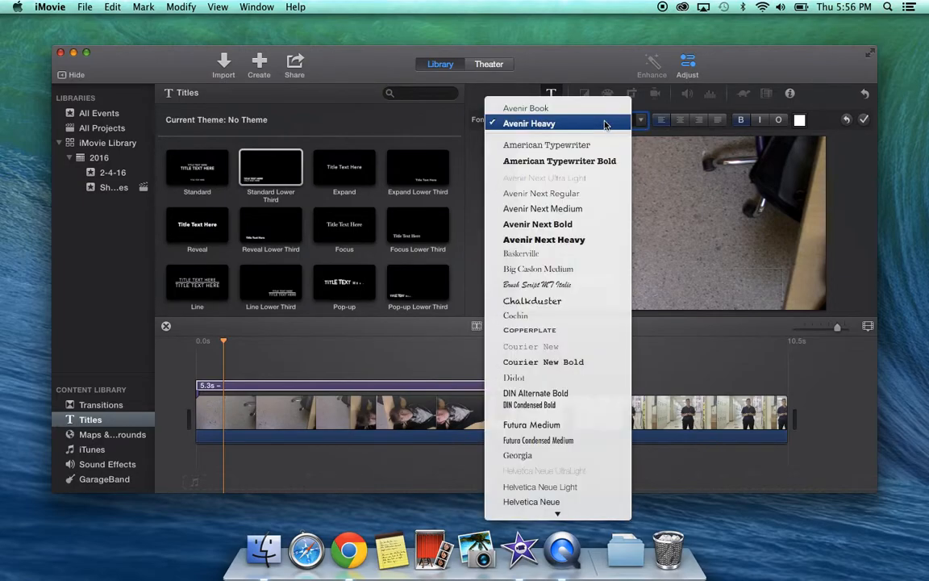
{"action": "left_click", "coordinate": [743, 113]}
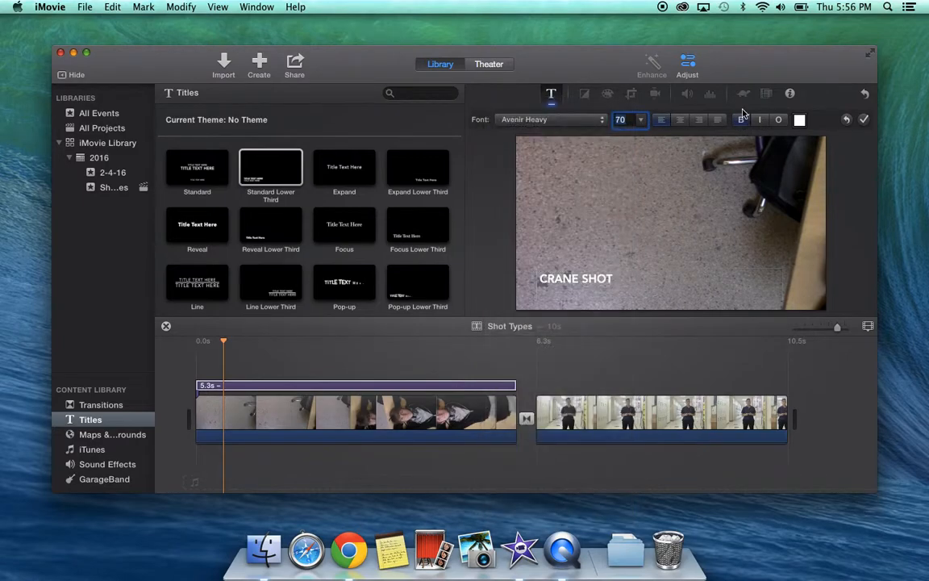
{"action": "left_click", "coordinate": [396, 350]}
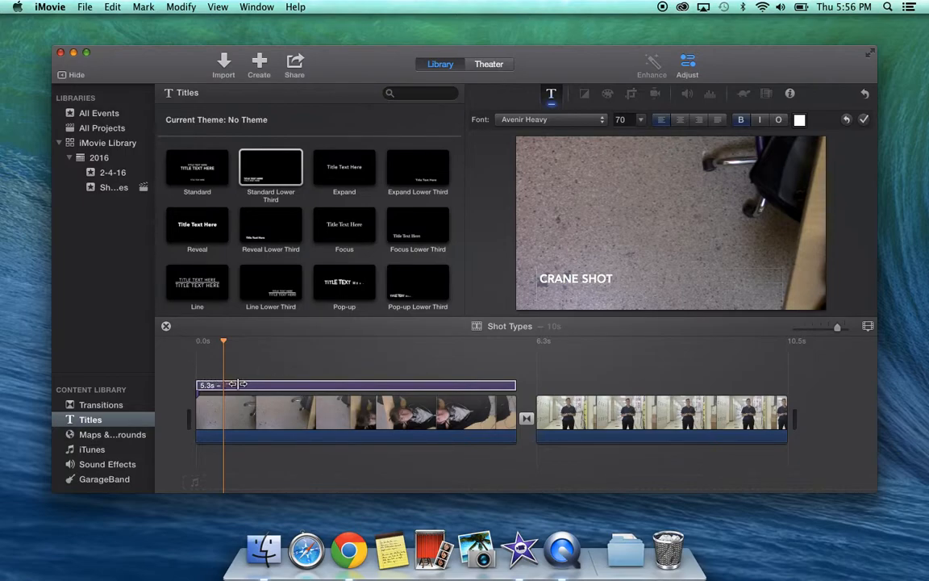
Start the title slightly after the first clip begins, shorten it to 4.3 s, and play the clip from its start.
{"action": "mouse_move", "coordinate": [271, 388]}
{"action": "left_mouse_down"}
{"action": "mouse_move", "coordinate": [342, 386]}
{"action": "mouse_move", "coordinate": [266, 387]}
{"action": "left_mouse_up"}
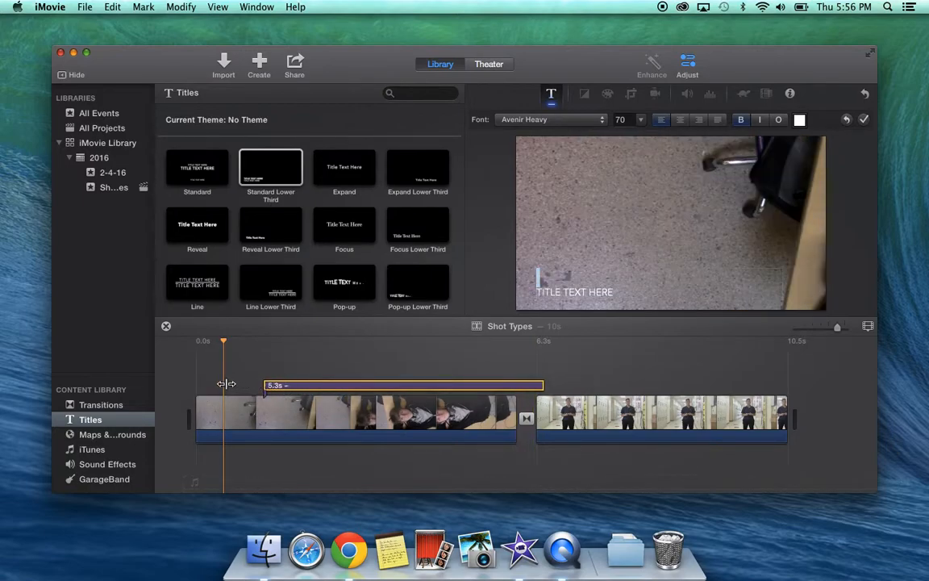
{"action": "left_click_drag", "start_coordinate": [280, 384], "coordinate": [254, 385]}
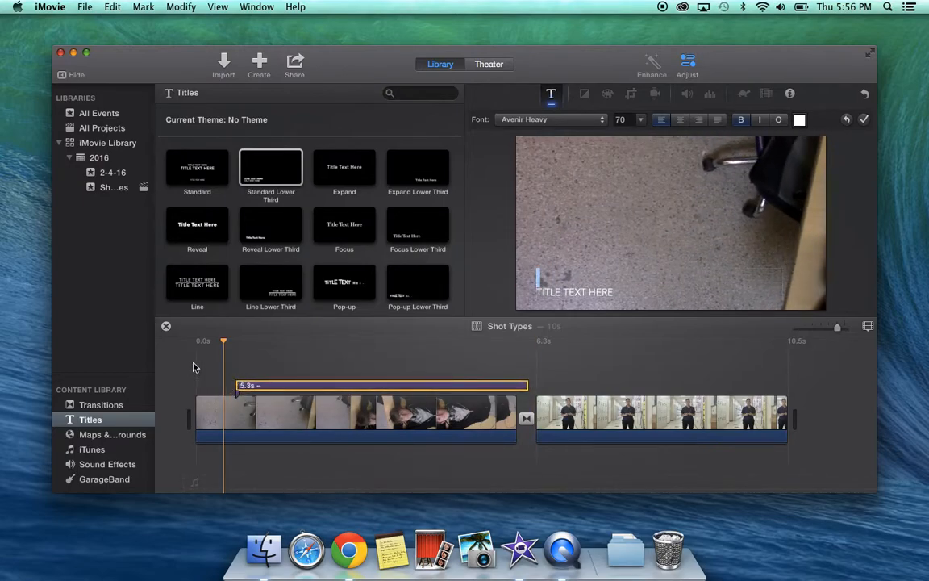
{"action": "left_click_drag", "start_coordinate": [532, 385], "coordinate": [494, 388]}
{"action": "left_click", "coordinate": [225, 346]}
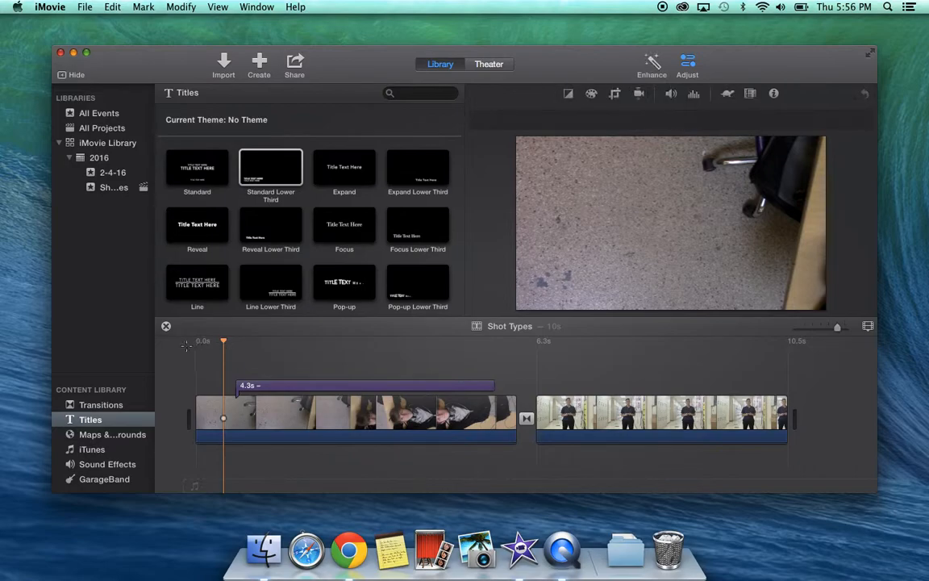
{"action": "left_click", "coordinate": [191, 340]}
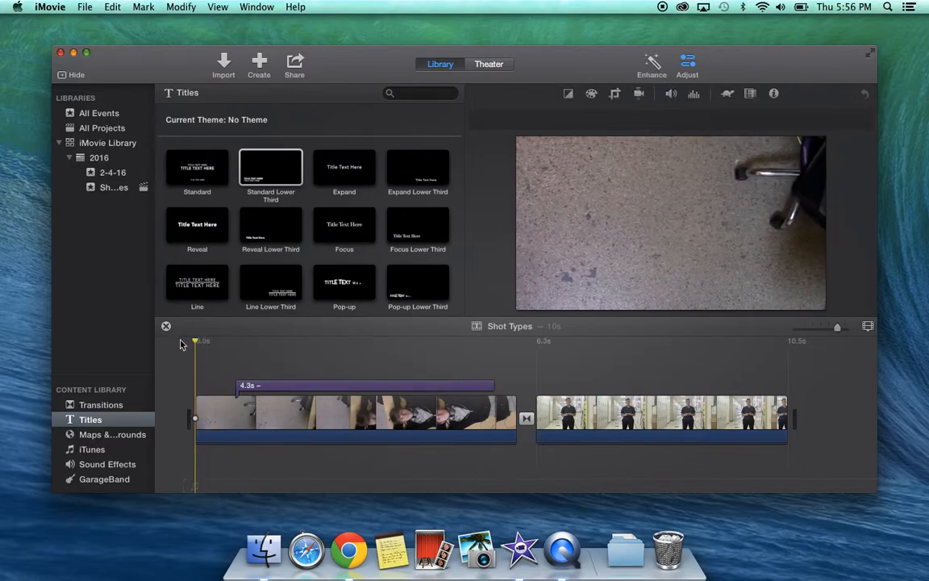
{"action": "key", "text": "space"}
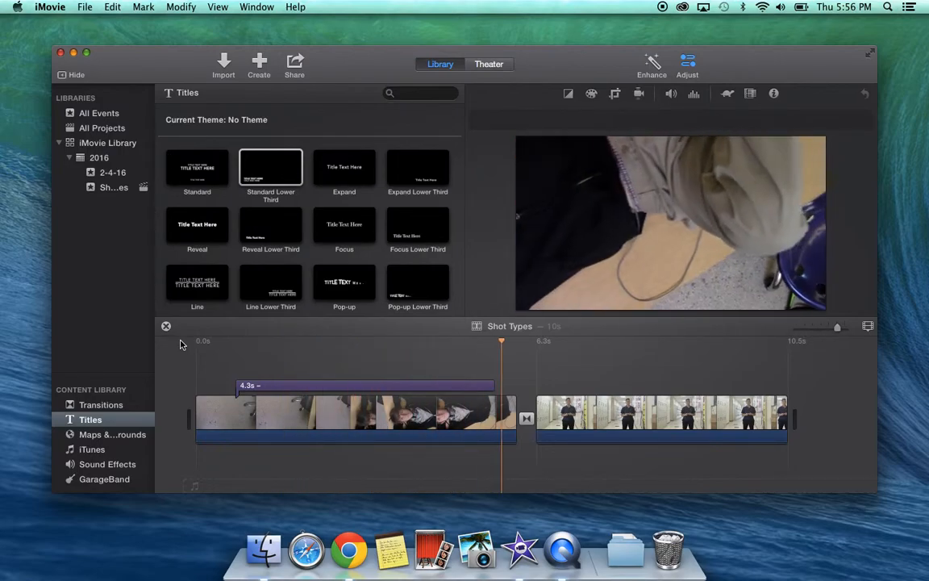
Change the first clip's title to read only CRANE SHOT, with no lower line, and play the movie from the start.
{"action": "left_click", "coordinate": [291, 386]}
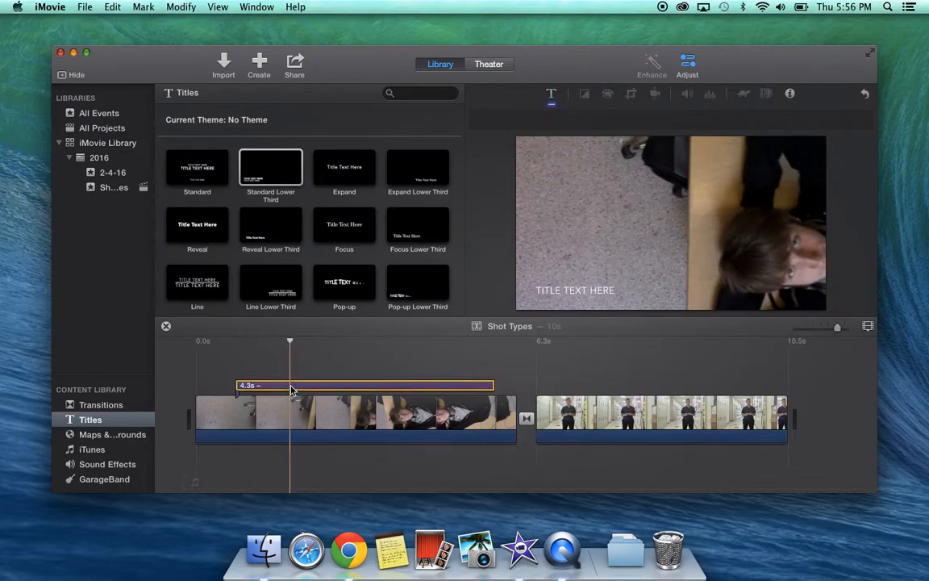
{"action": "left_click", "coordinate": [552, 96]}
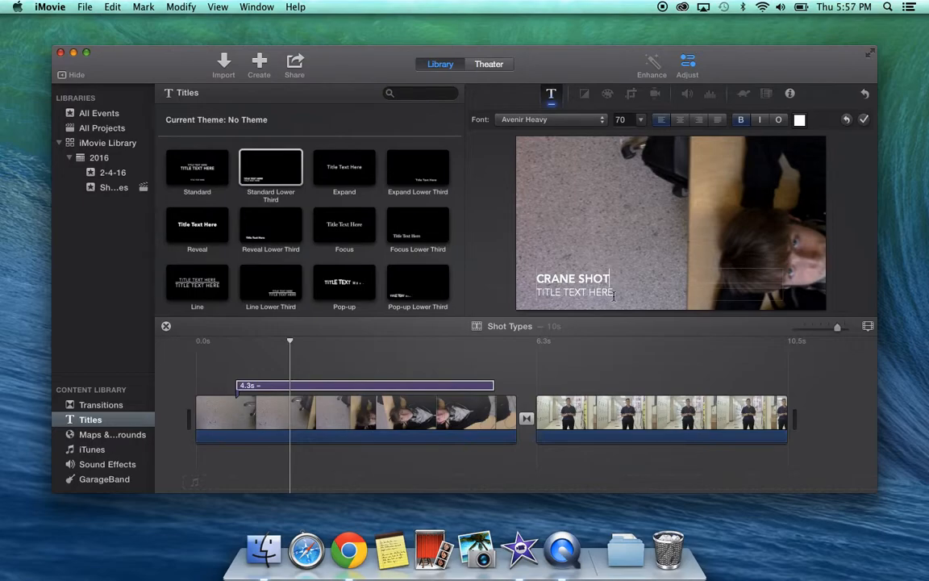
{"action": "key", "text": "Return"}
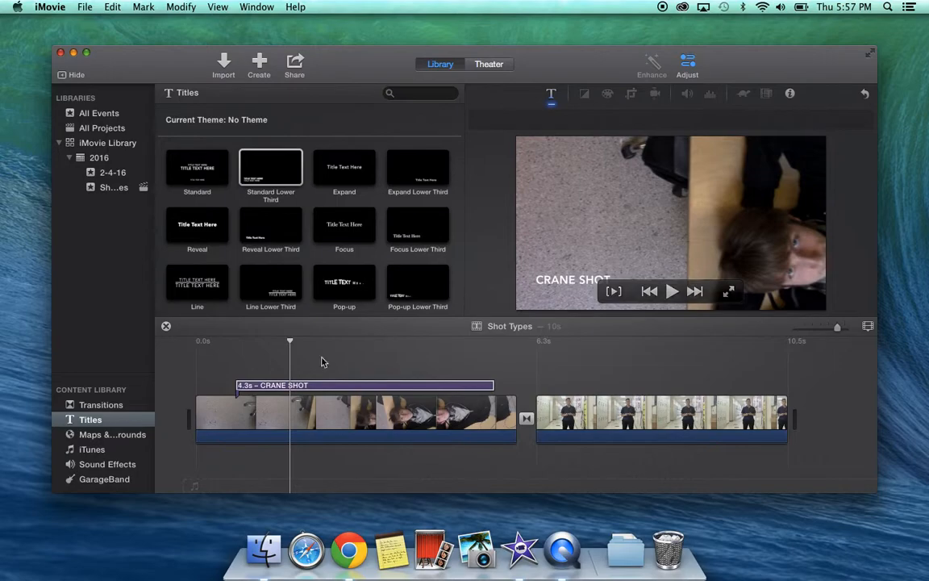
{"action": "left_click", "coordinate": [205, 345]}
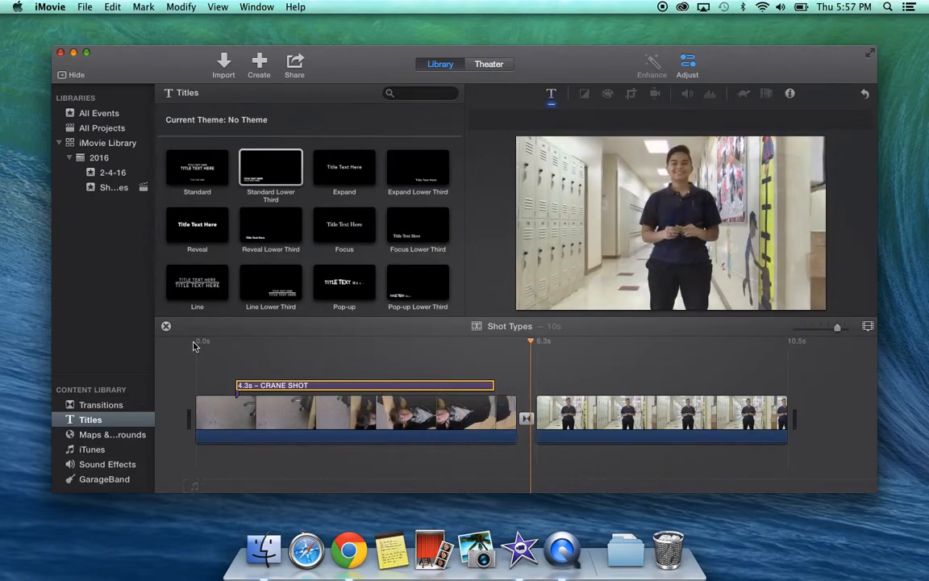
{"action": "key", "text": "space"}
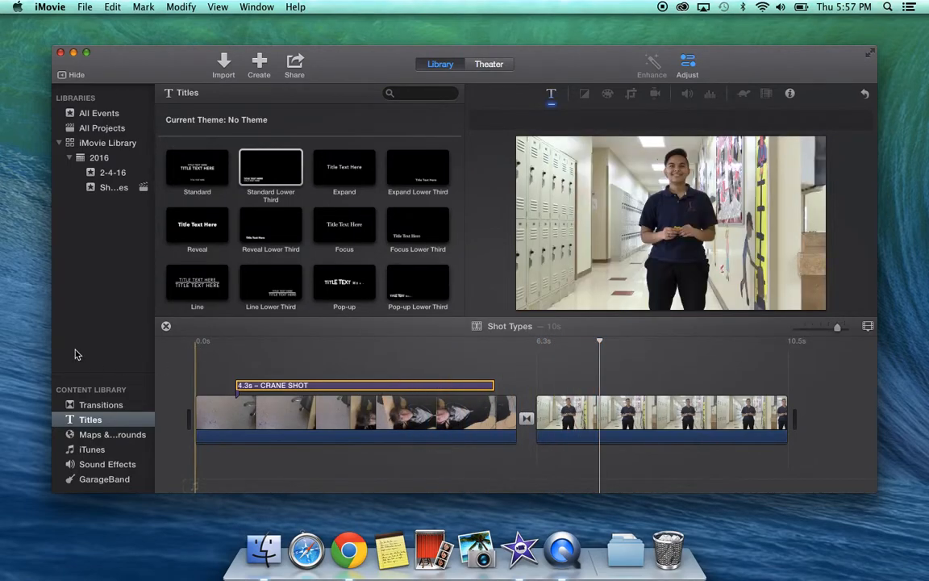
Add a Standard Lower Third title over the second clip and trim it to 3.5 s, ending before the clip does.
{"action": "left_click_drag", "start_coordinate": [271, 170], "coordinate": [563, 384]}
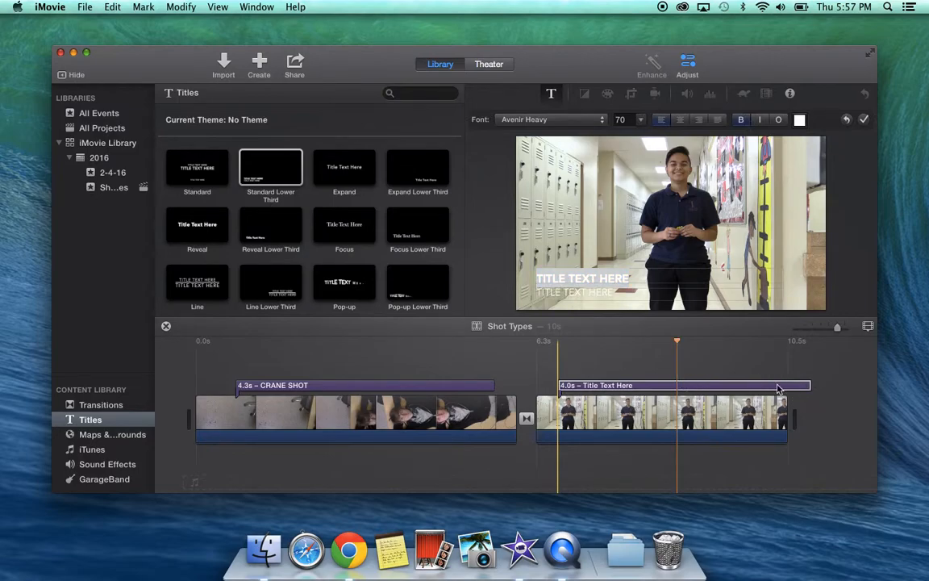
{"action": "left_click_drag", "start_coordinate": [814, 386], "coordinate": [771, 386]}
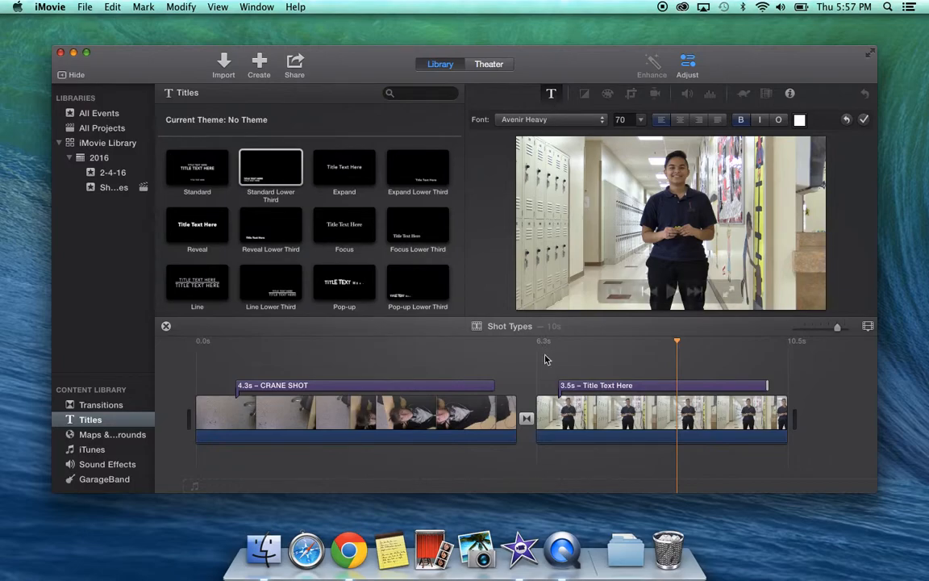
Enter DOLLY ZOOM as the second clip's title, clear its lower line, and play the movie to check both titles.
{"action": "left_click", "coordinate": [601, 387]}
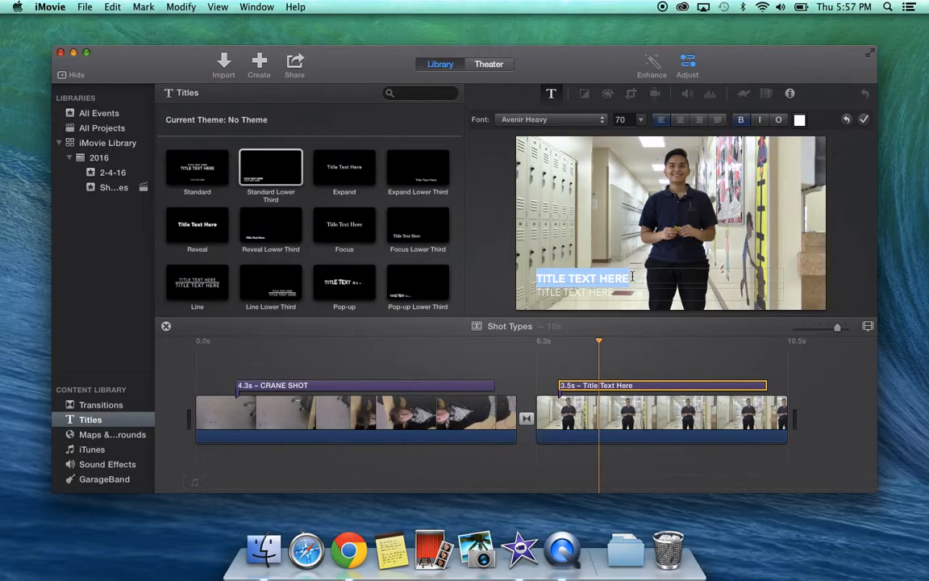
{"action": "type", "text": "DOLLY ZOOM"}
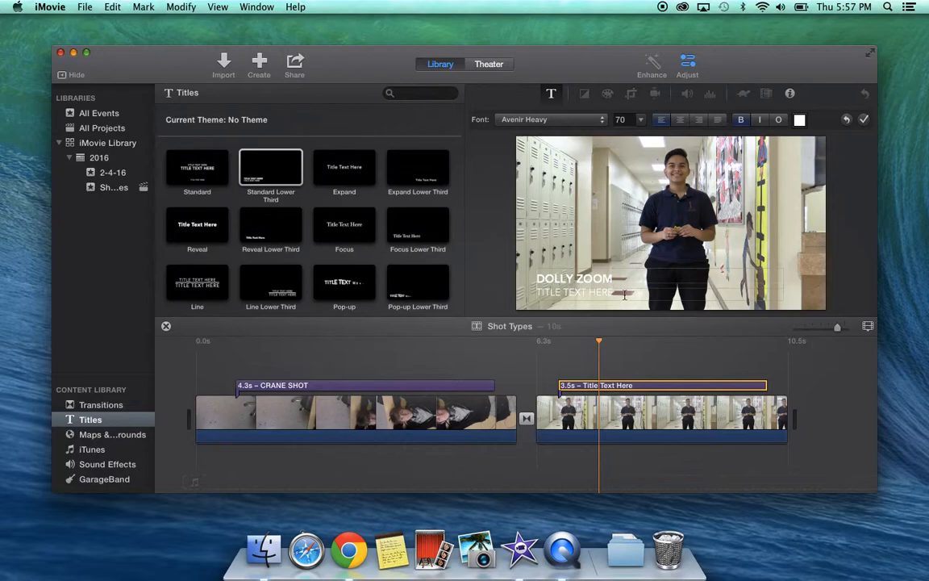
{"action": "left_click_drag", "start_coordinate": [624, 295], "coordinate": [600, 290]}
{"action": "left_click", "coordinate": [535, 329]}
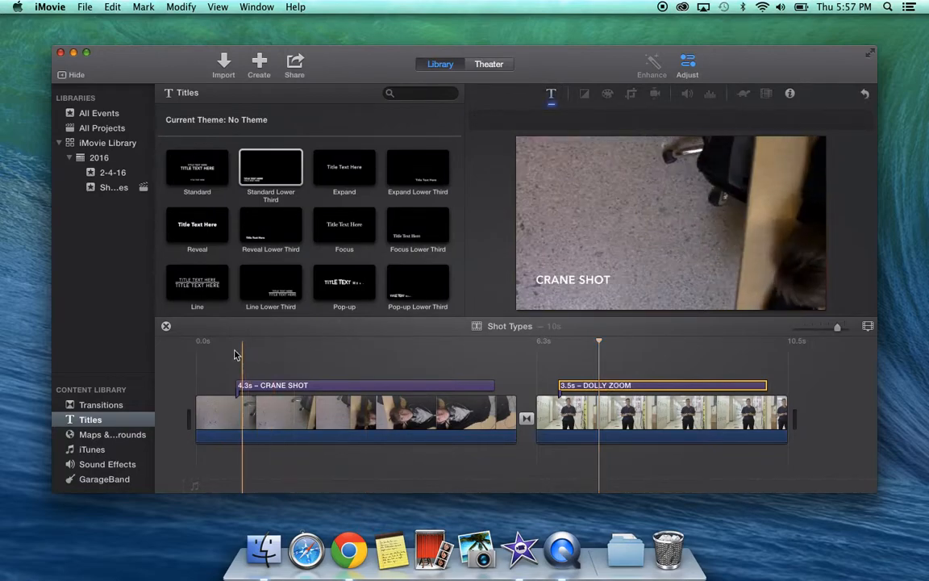
{"action": "key", "text": "space"}
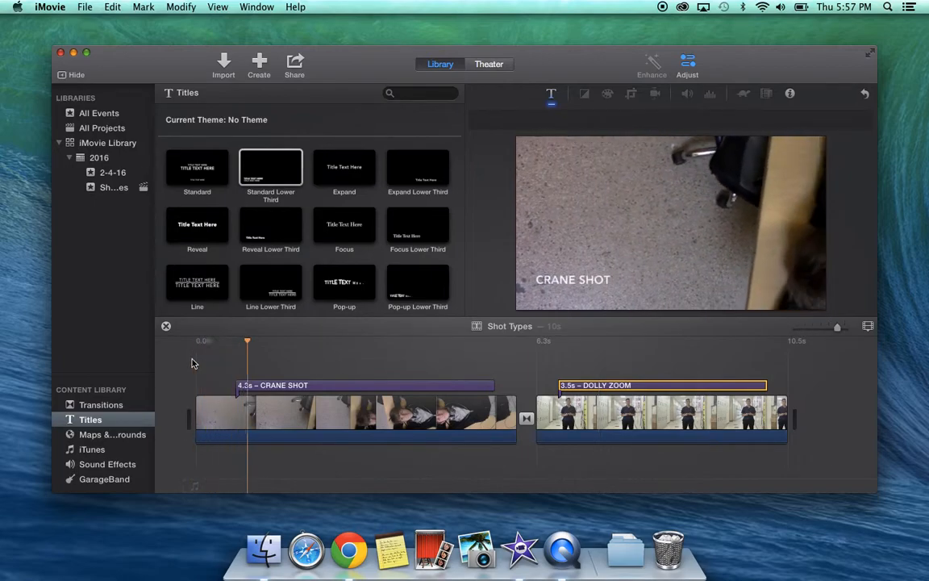